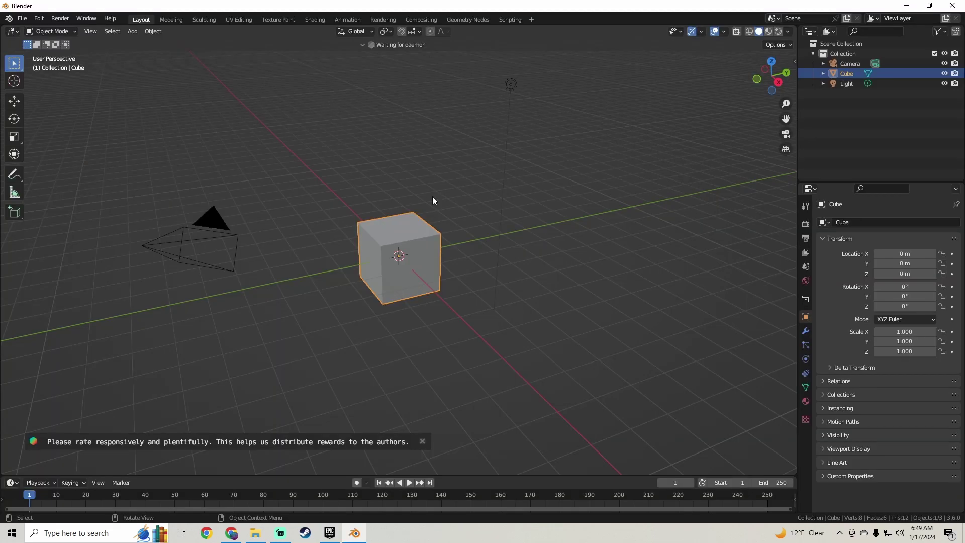
Open Blender's File menu to reach the recently opened .blend files.
{"action": "left_click", "coordinate": [23, 18]}
Open Hair2.blend from the recent files and select the head carrying the hair.
{"action": "mouse_move", "coordinate": [58, 49]}
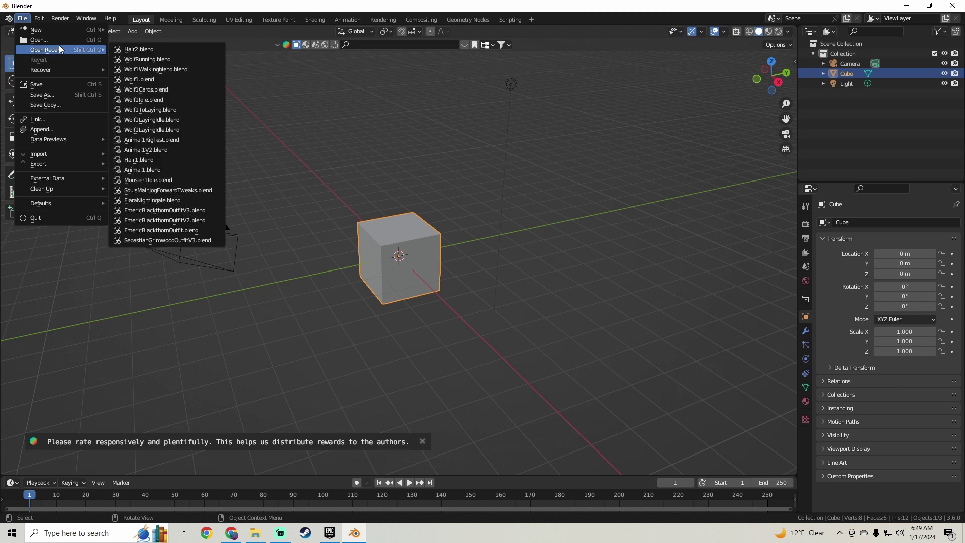
{"action": "left_click", "coordinate": [137, 49]}
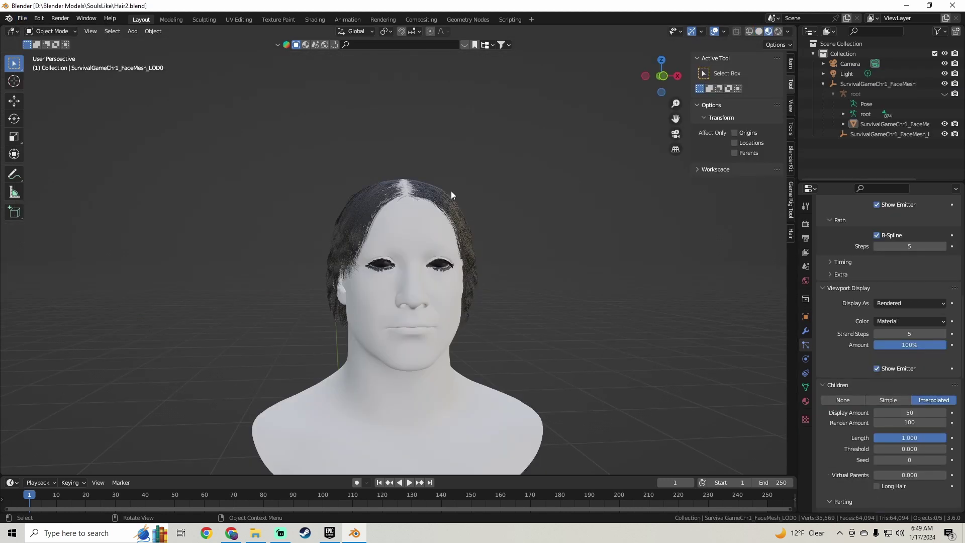
{"action": "middle_click_drag", "start_coordinate": [460, 210], "coordinate": [399, 236]}
{"action": "left_click", "coordinate": [394, 254]}
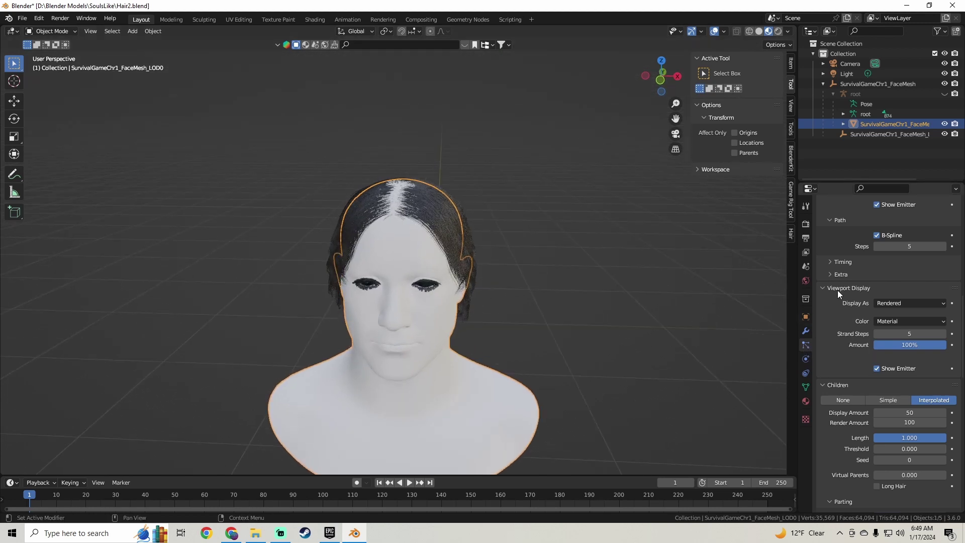
Uncheck Show Emitter in the particle Viewport Display so only the hair strands show.
{"action": "scroll", "coordinate": [840, 291], "scroll_direction": "down", "scroll_amount": 2}
{"action": "scroll", "coordinate": [889, 284], "scroll_direction": "down", "scroll_amount": 3}
{"action": "left_click", "coordinate": [877, 269]}
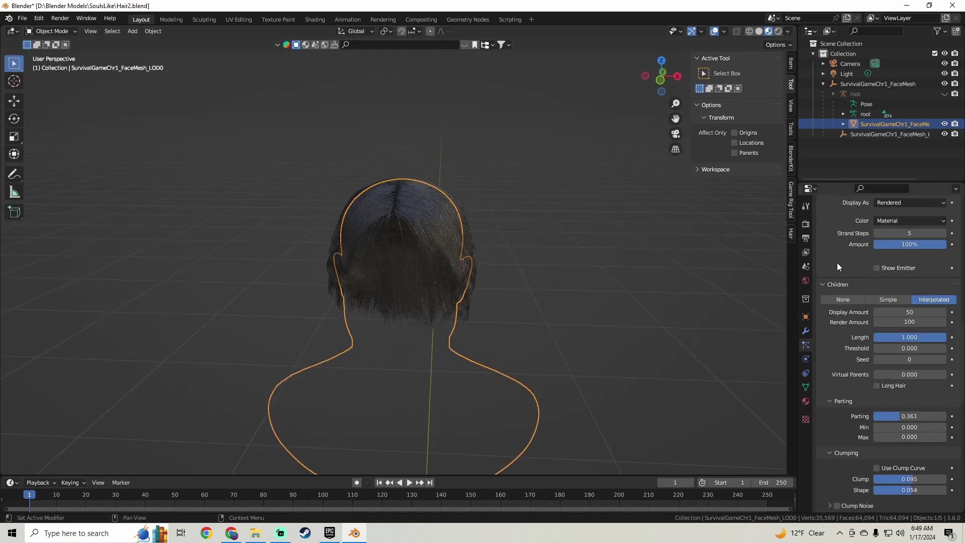
{"action": "scroll", "coordinate": [827, 255], "scroll_direction": "up", "scroll_amount": 11}
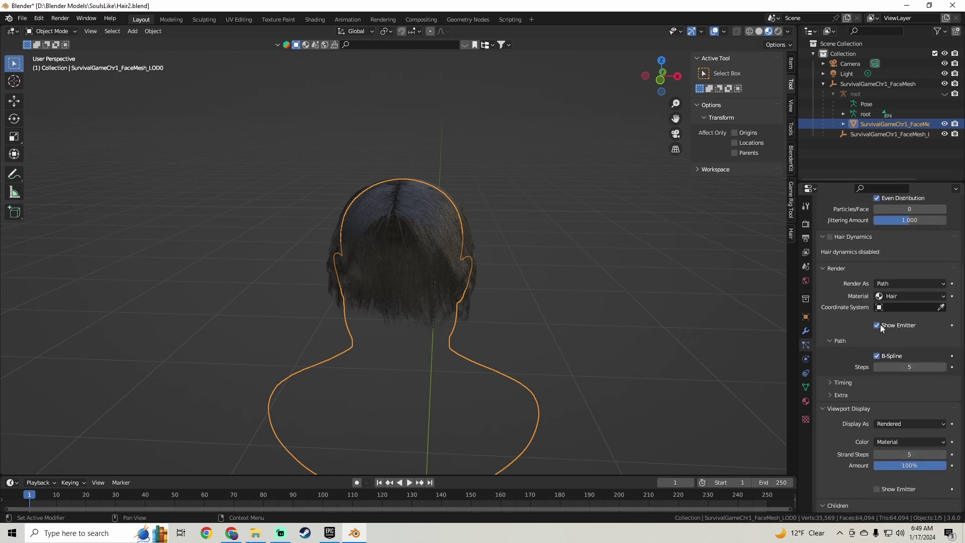
{"action": "scroll", "coordinate": [858, 327], "scroll_direction": "up", "scroll_amount": 2}
{"action": "middle_click_drag", "start_coordinate": [594, 276], "coordinate": [492, 229]}
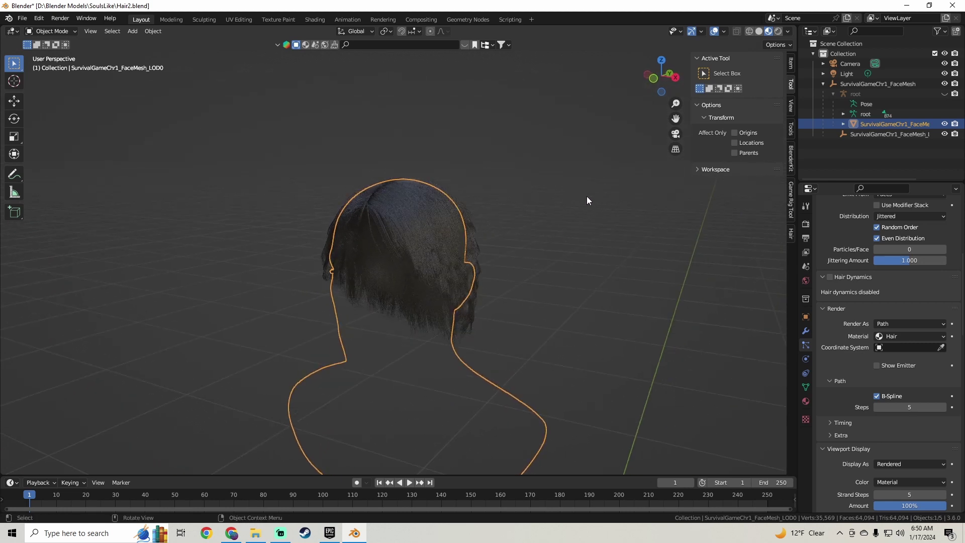
{"action": "left_click", "coordinate": [23, 18]}
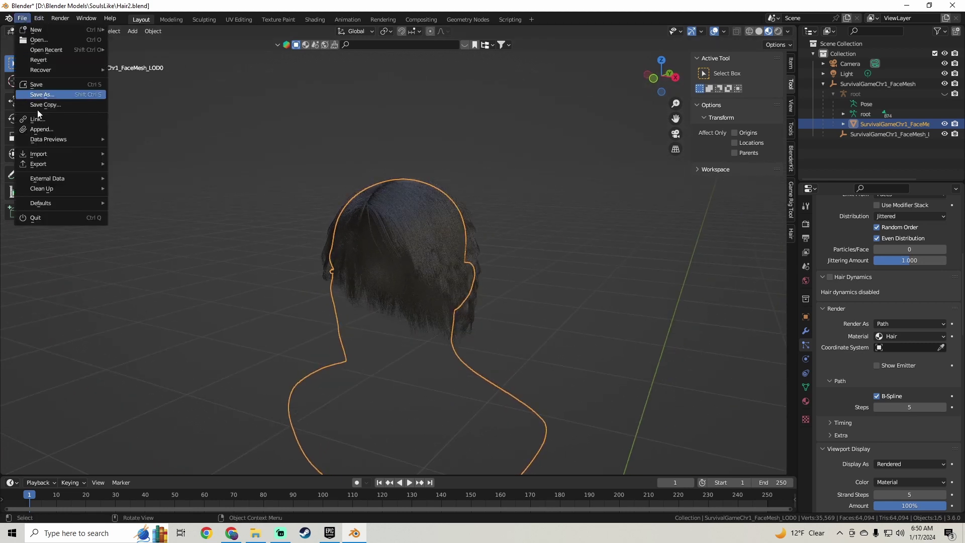
{"action": "mouse_move", "coordinate": [68, 162]}
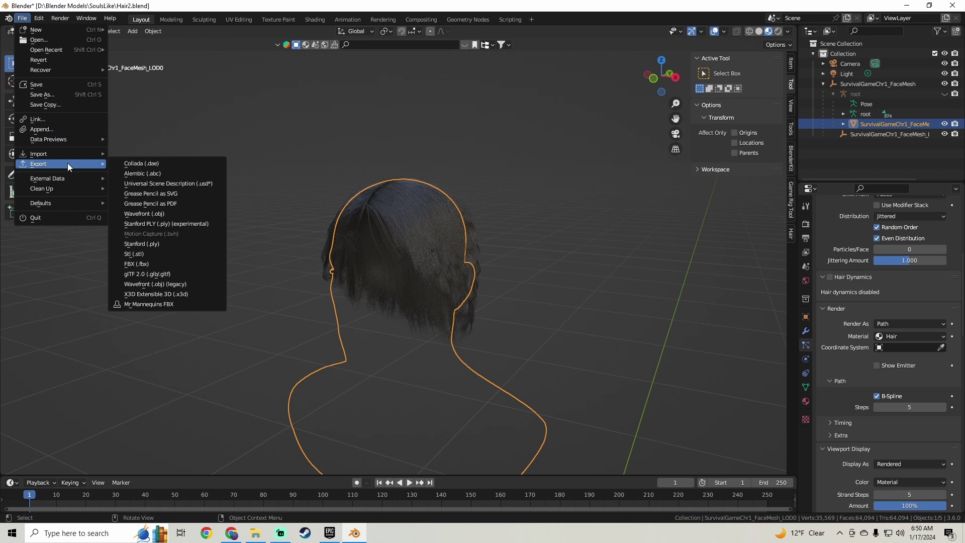
{"action": "left_click", "coordinate": [151, 173]}
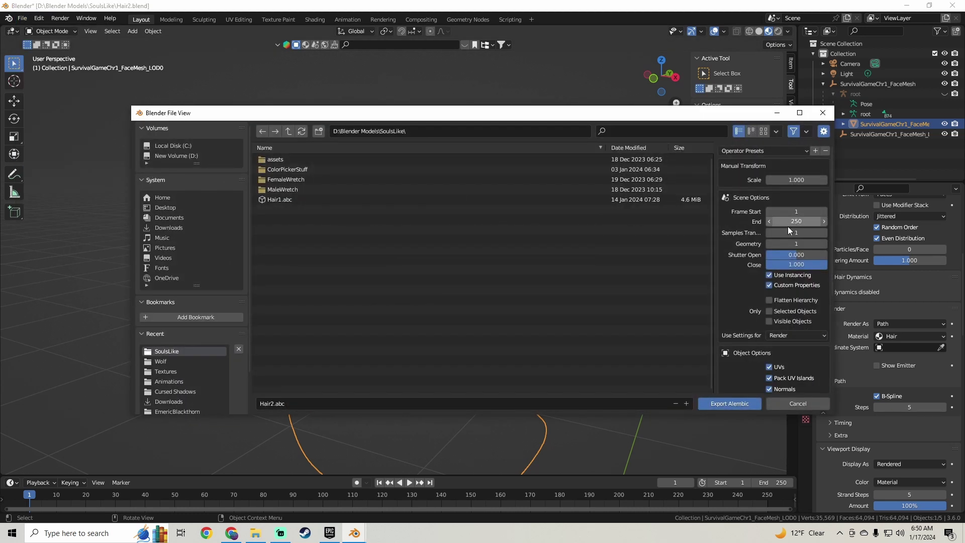
{"action": "left_click_drag", "start_coordinate": [577, 119], "coordinate": [513, 113]}
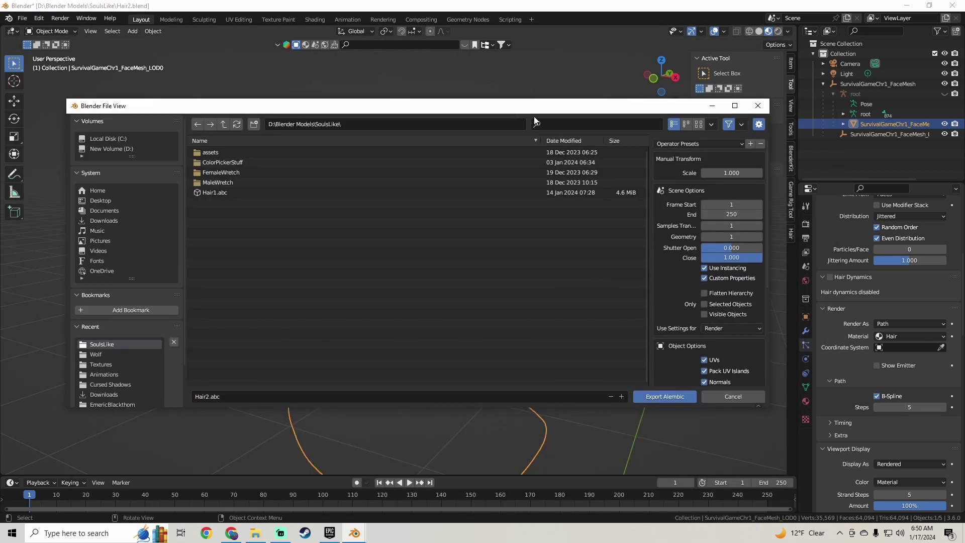
{"action": "left_click", "coordinate": [731, 173]}
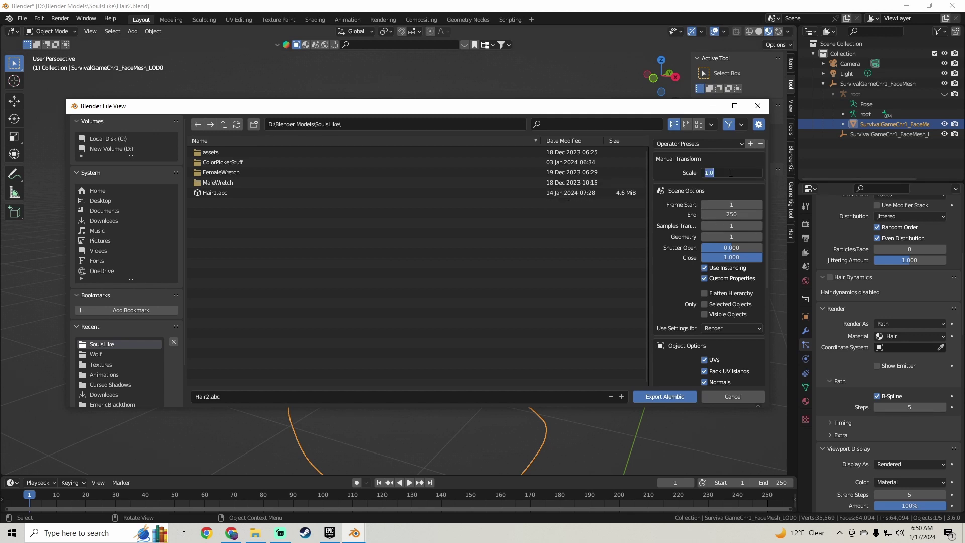
{"action": "key", "text": "Return"}
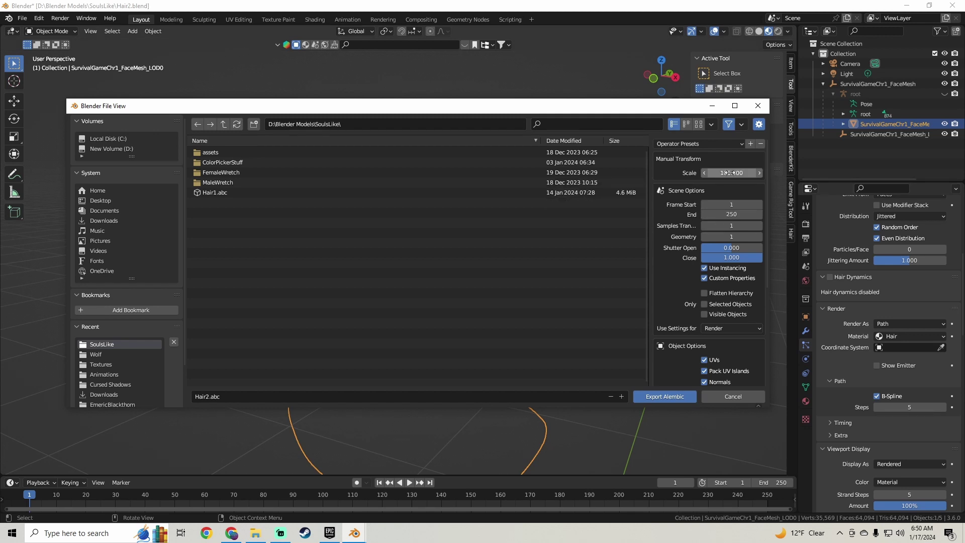
{"action": "left_click", "coordinate": [738, 213]}
{"action": "key", "text": "Return"}
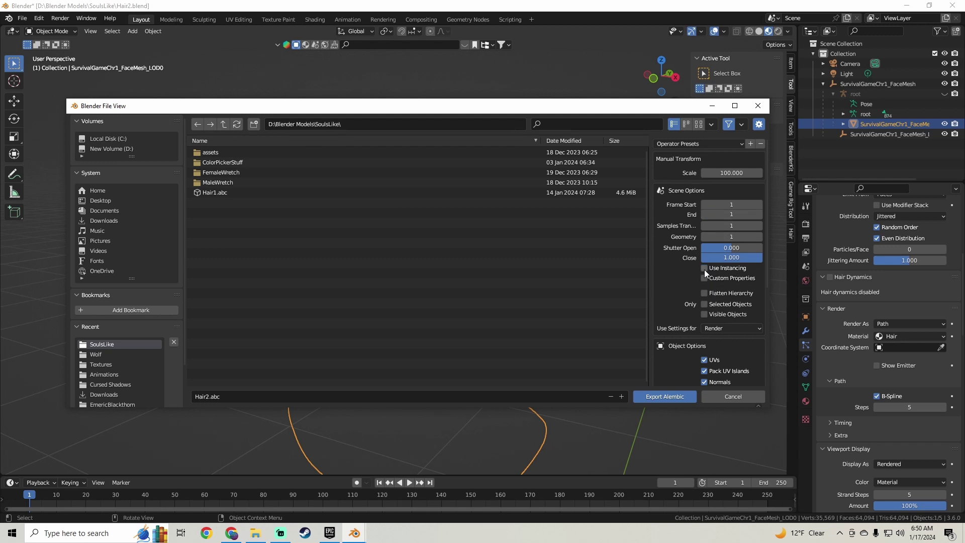
{"action": "left_click", "coordinate": [758, 106]}
Set the hair particle Children Render Amount to 50.
{"action": "scroll", "coordinate": [843, 304], "scroll_direction": "down", "scroll_amount": 8}
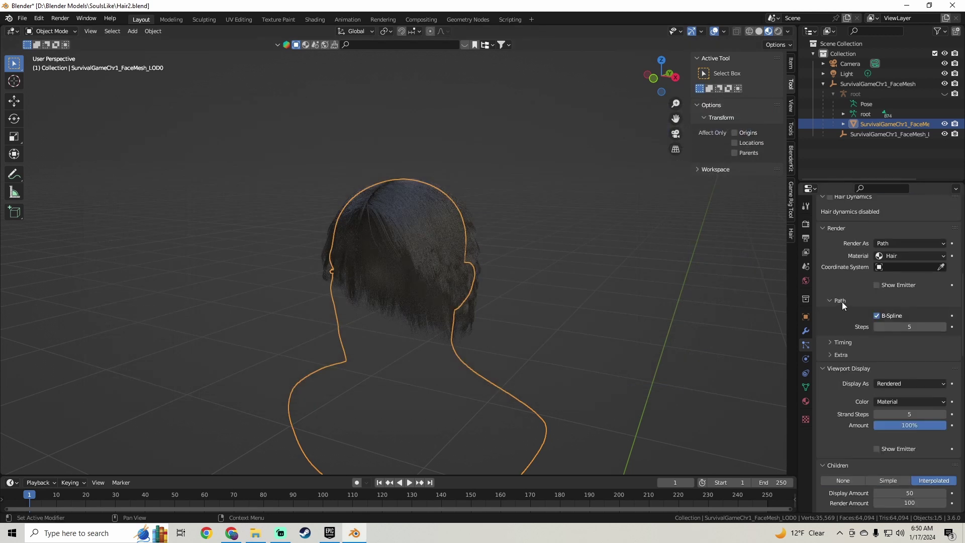
{"action": "left_click", "coordinate": [914, 402]}
{"action": "type", "text": "50"}
{"action": "key", "text": "Return"}
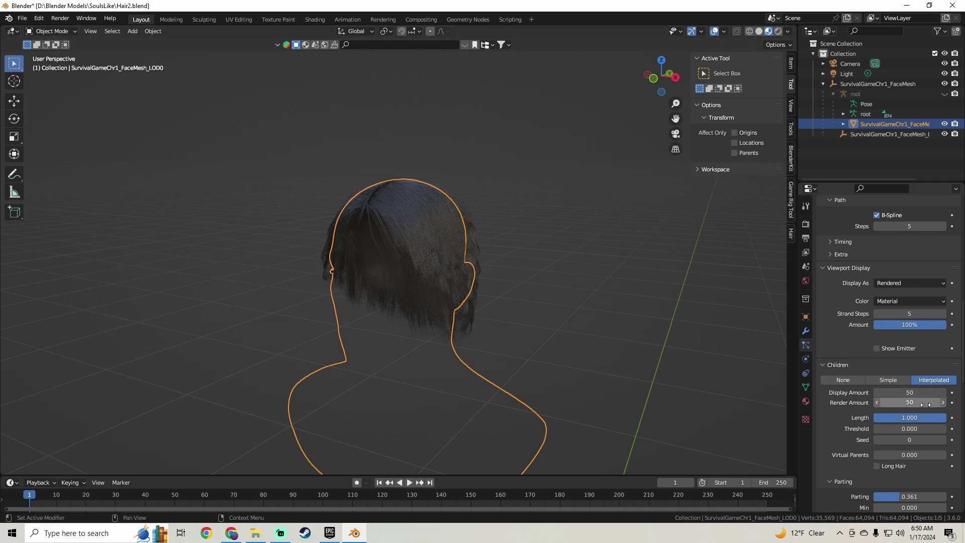
{"action": "left_click", "coordinate": [22, 18]}
Start an Alembic export with scale 100 and end frame 1.
{"action": "mouse_move", "coordinate": [57, 166]}
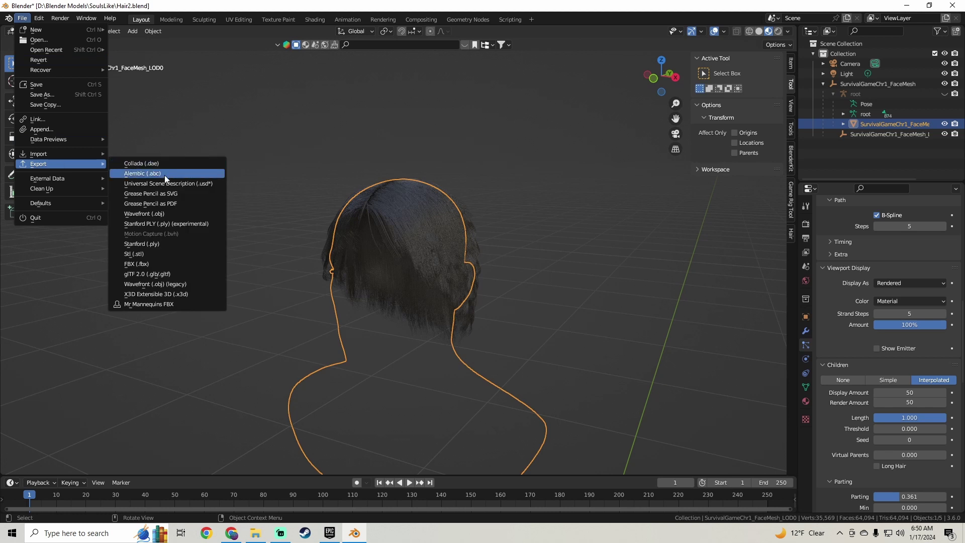
{"action": "left_click", "coordinate": [168, 174]}
{"action": "left_click", "coordinate": [792, 180]}
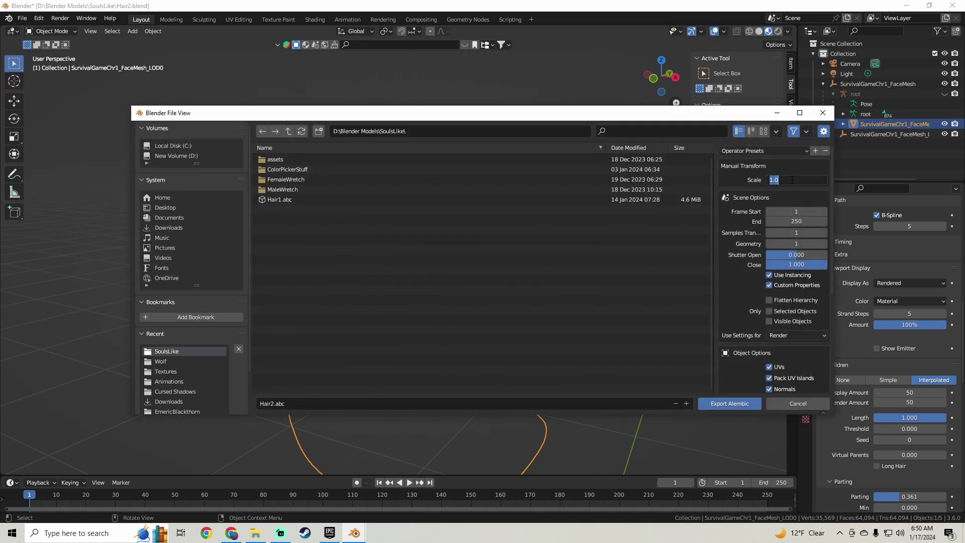
{"action": "key", "text": "Return"}
{"action": "left_click", "coordinate": [802, 222]}
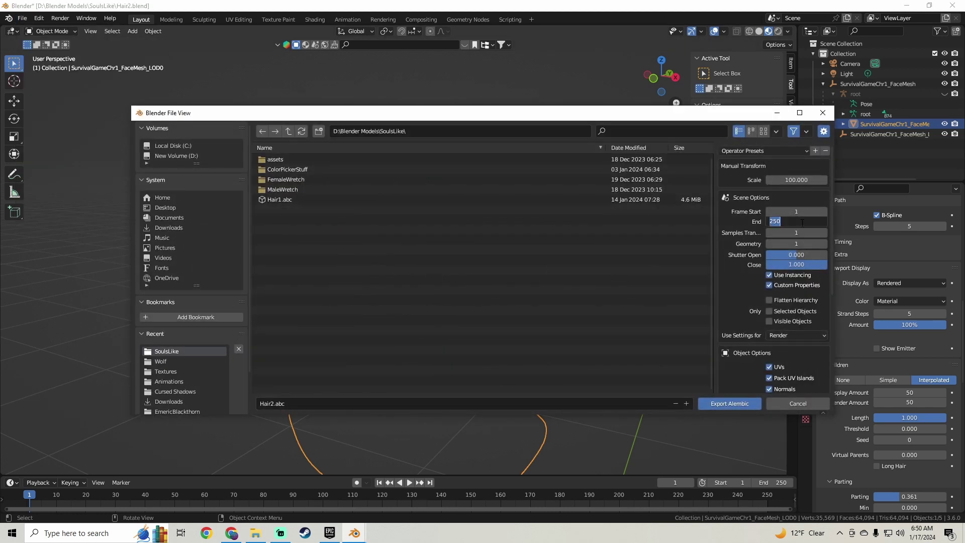
{"action": "type", "text": "1"}
{"action": "key", "text": "Return"}
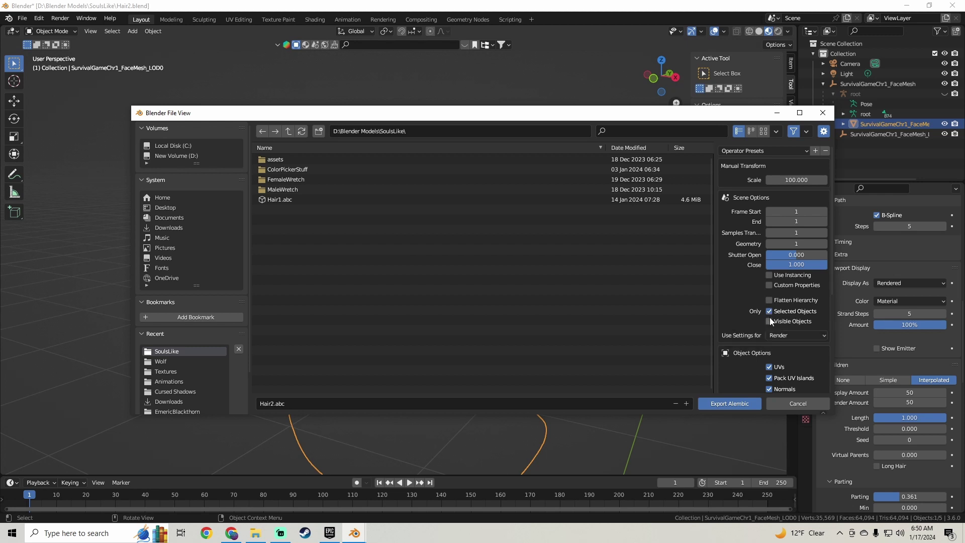
Limit the export to visible objects, use Viewport settings, and export Hair2.abc.
{"action": "left_click", "coordinate": [769, 320]}
{"action": "scroll", "coordinate": [734, 299], "scroll_direction": "down", "scroll_amount": 4}
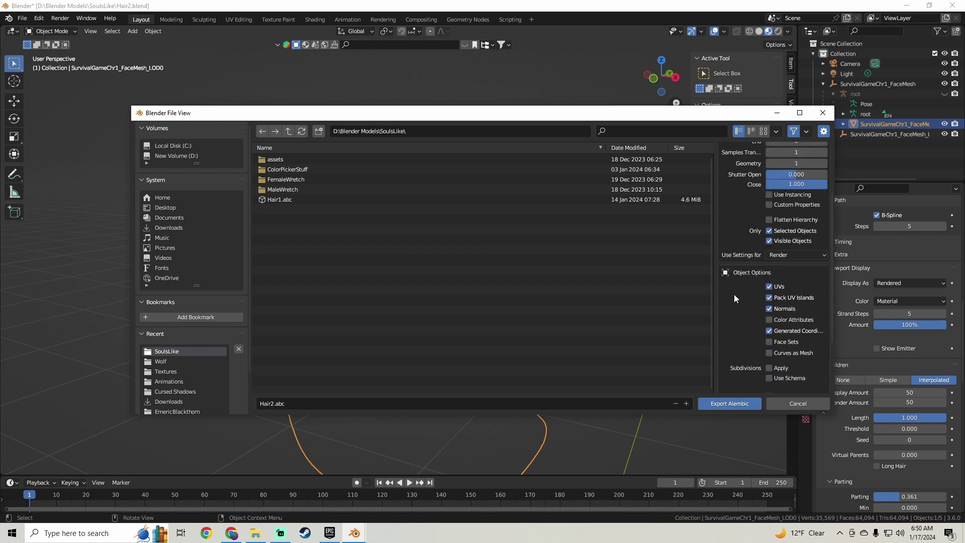
{"action": "left_click", "coordinate": [785, 255]}
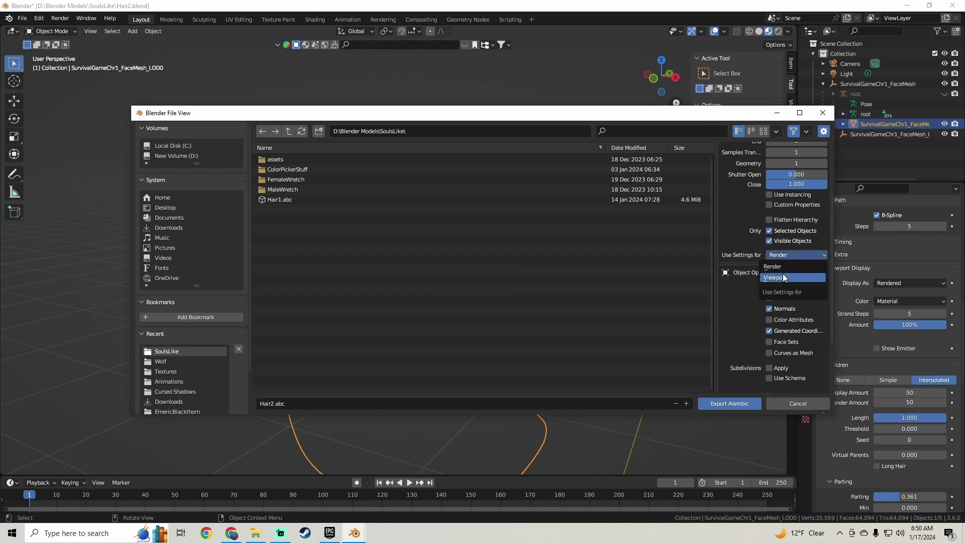
{"action": "left_click", "coordinate": [782, 277]}
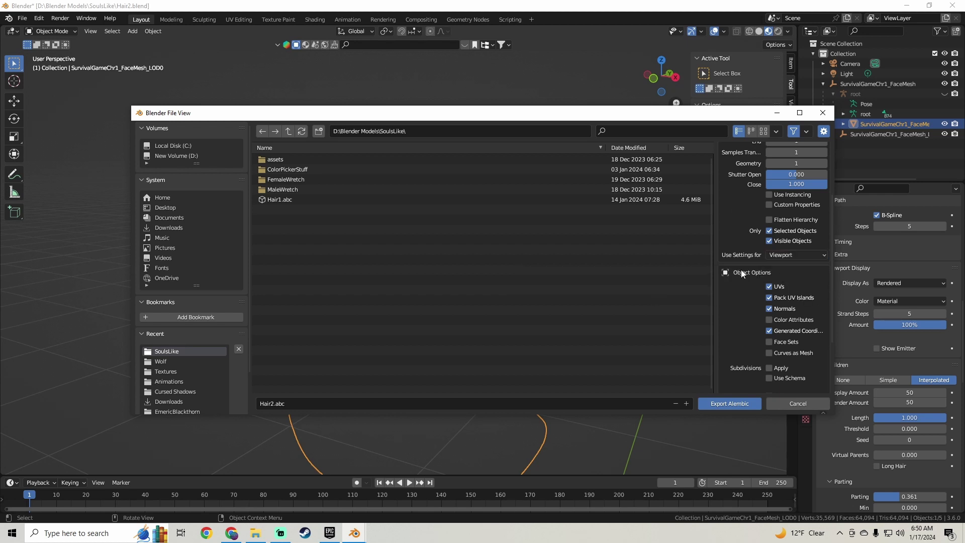
{"action": "scroll", "coordinate": [739, 271], "scroll_direction": "down", "scroll_amount": 4}
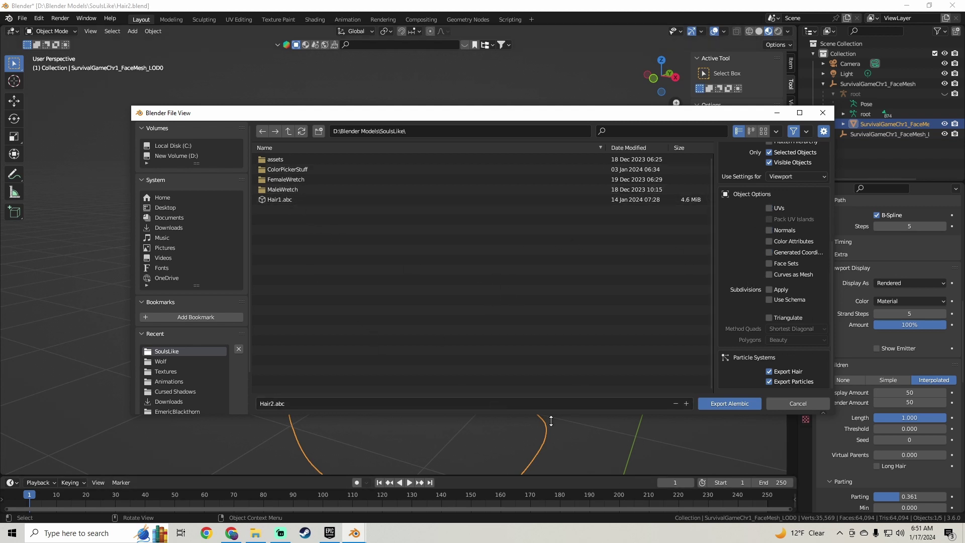
{"action": "left_click", "coordinate": [717, 404]}
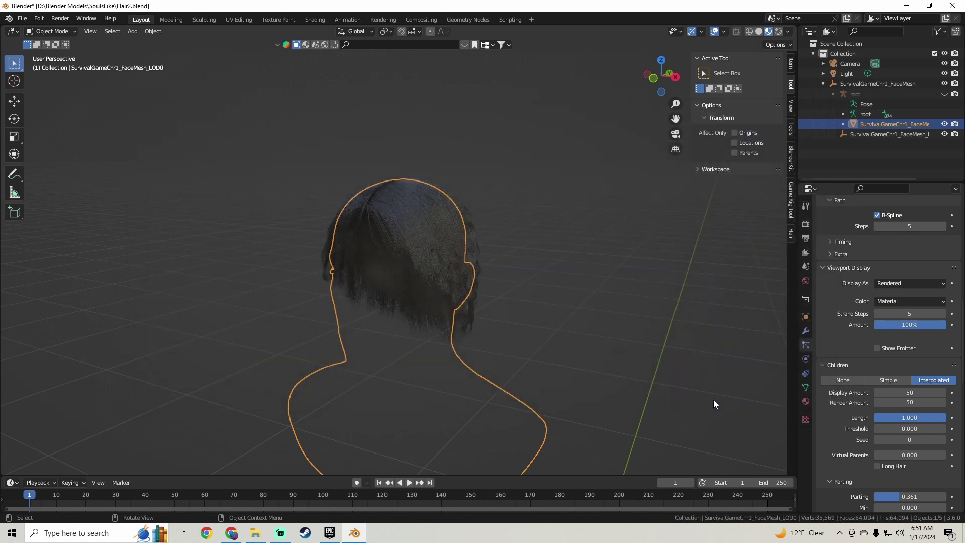
In Unreal's CustomHair folder, create a Hair folder and move the Hair1 groom into it.
{"action": "left_click", "coordinate": [330, 532]}
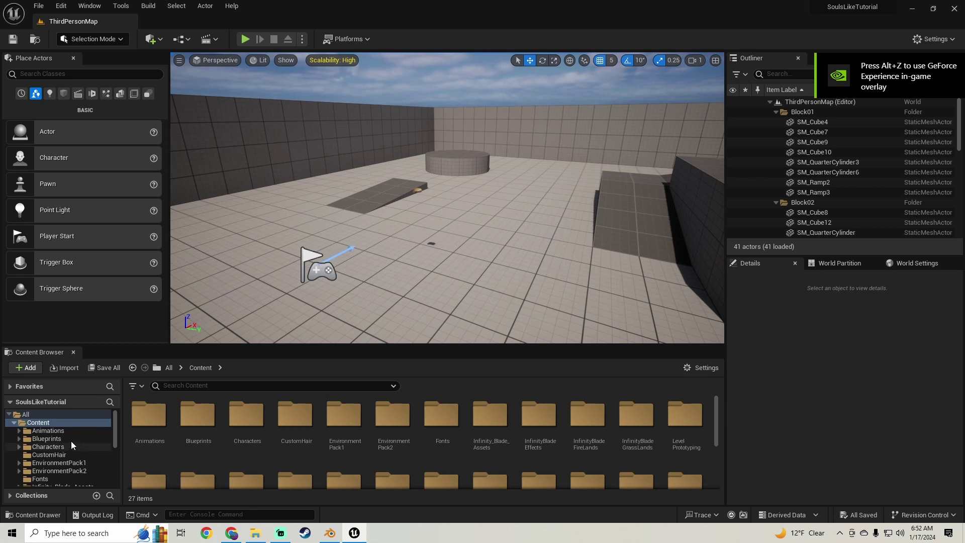
{"action": "double_click", "coordinate": [287, 431]}
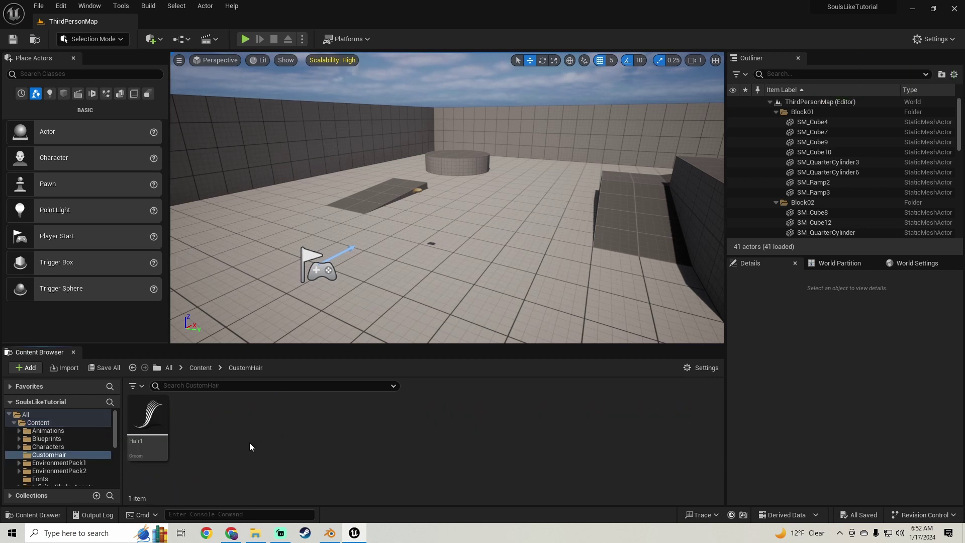
{"action": "right_click", "coordinate": [234, 448]}
{"action": "left_click", "coordinate": [282, 123]}
{"action": "type", "text": "Hair"}
{"action": "key", "text": "Return"}
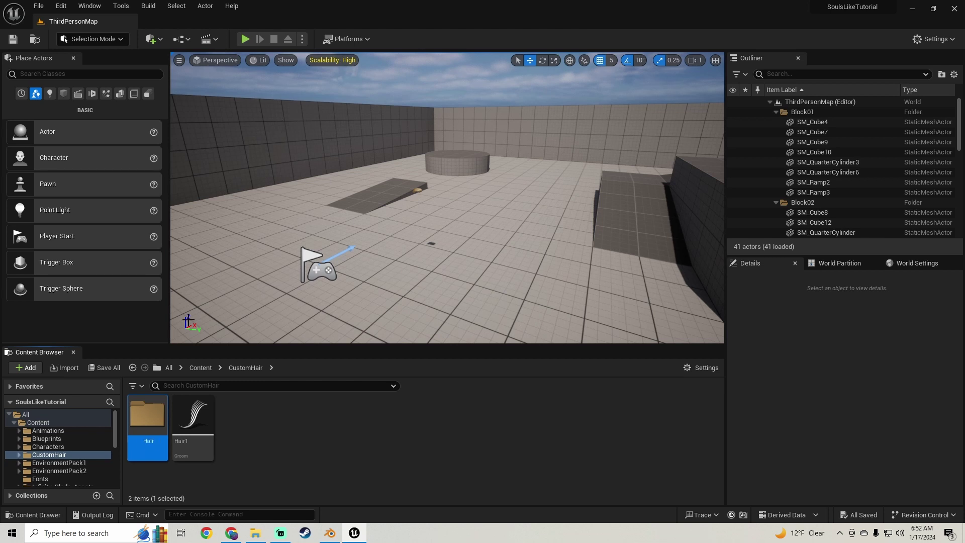
{"action": "left_click_drag", "start_coordinate": [193, 418], "coordinate": [146, 424]}
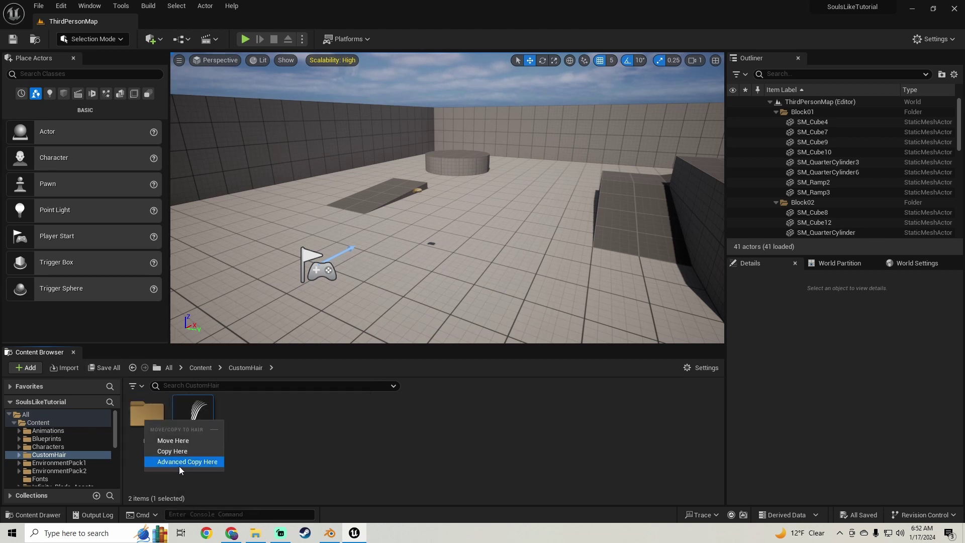
{"action": "left_click", "coordinate": [172, 440]}
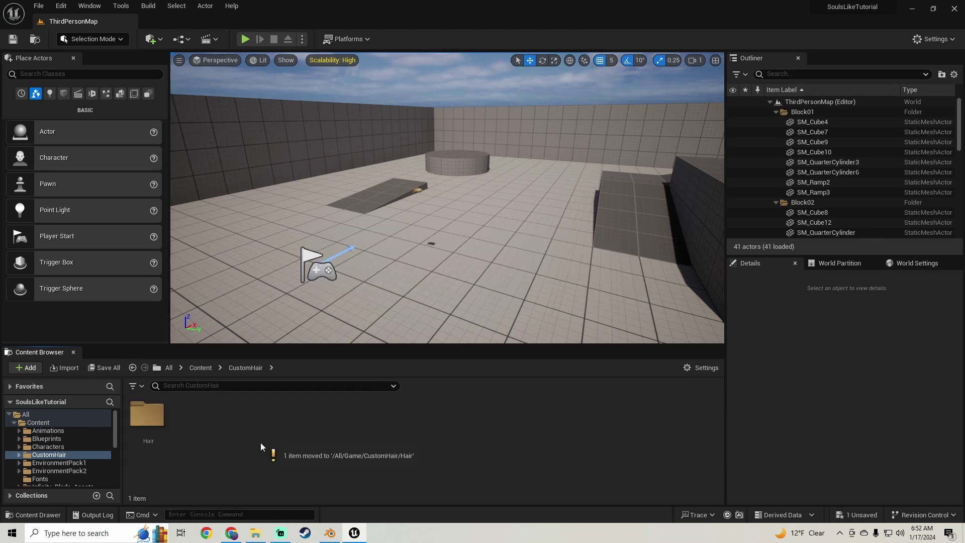
Create a new Hair2 folder inside CustomHair and open it.
{"action": "right_click", "coordinate": [216, 429]}
{"action": "left_click", "coordinate": [267, 102]}
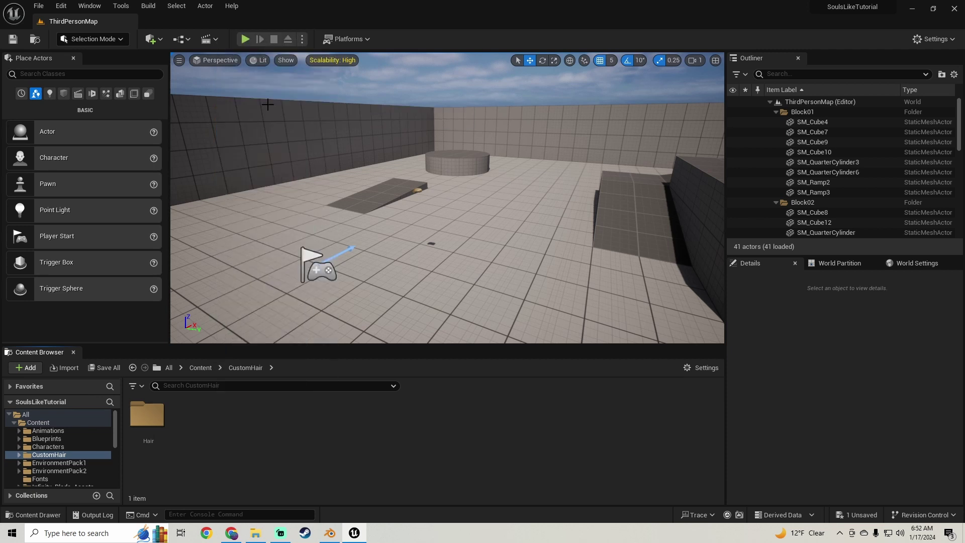
{"action": "type", "text": "Hair2"}
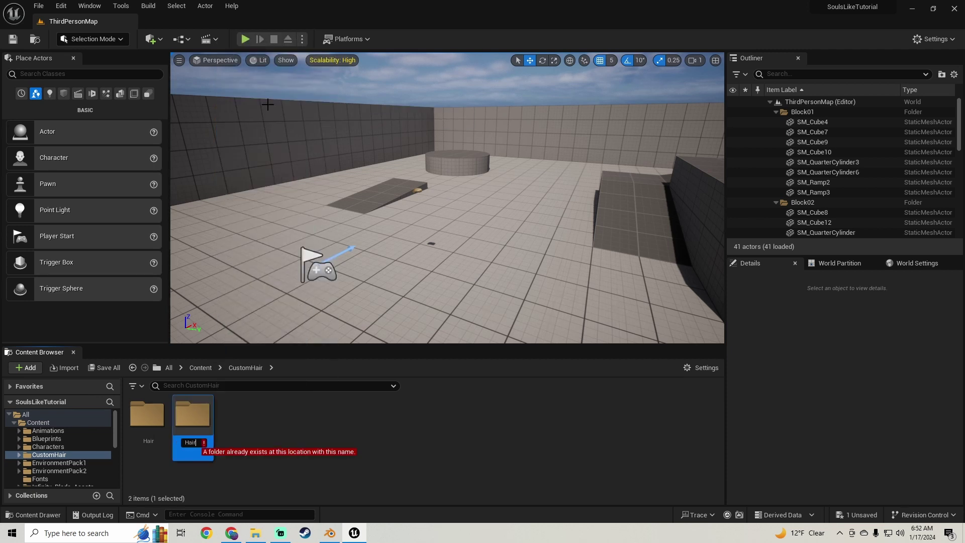
{"action": "key", "text": "Return"}
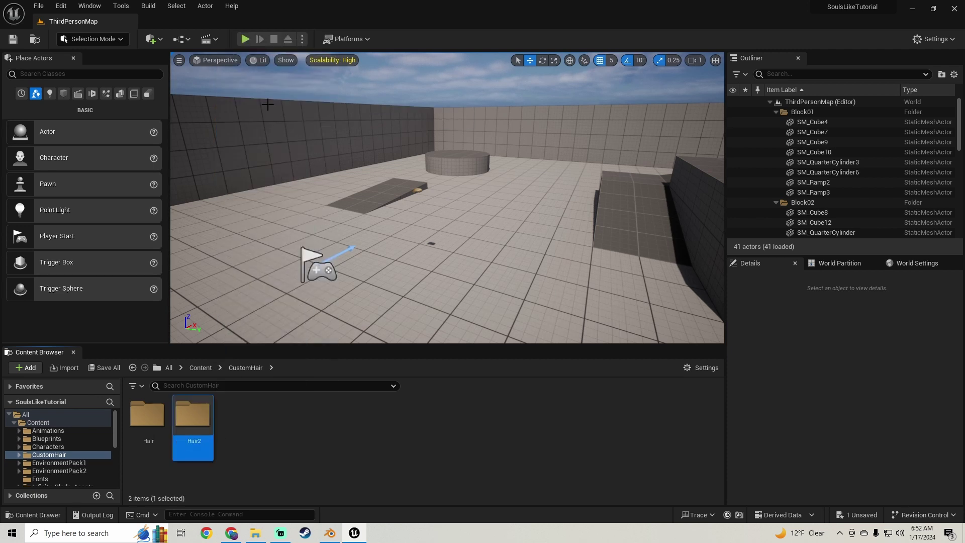
{"action": "double_click", "coordinate": [192, 427]}
Drag Hair2.abc from the SoulsLike folder in File Explorer into the Content Browser.
{"action": "left_click", "coordinate": [255, 533]}
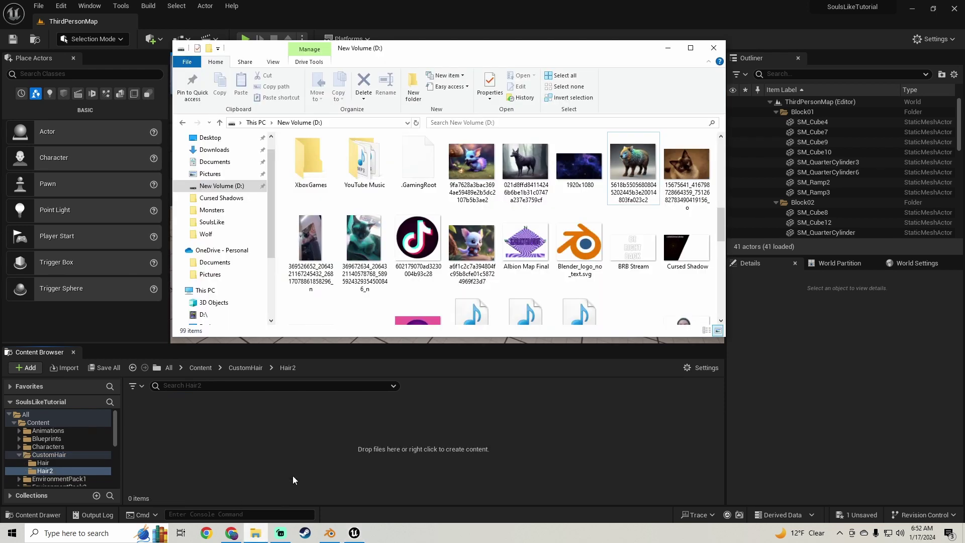
{"action": "left_click", "coordinate": [212, 221]}
{"action": "scroll", "coordinate": [465, 217], "scroll_direction": "down", "scroll_amount": 2}
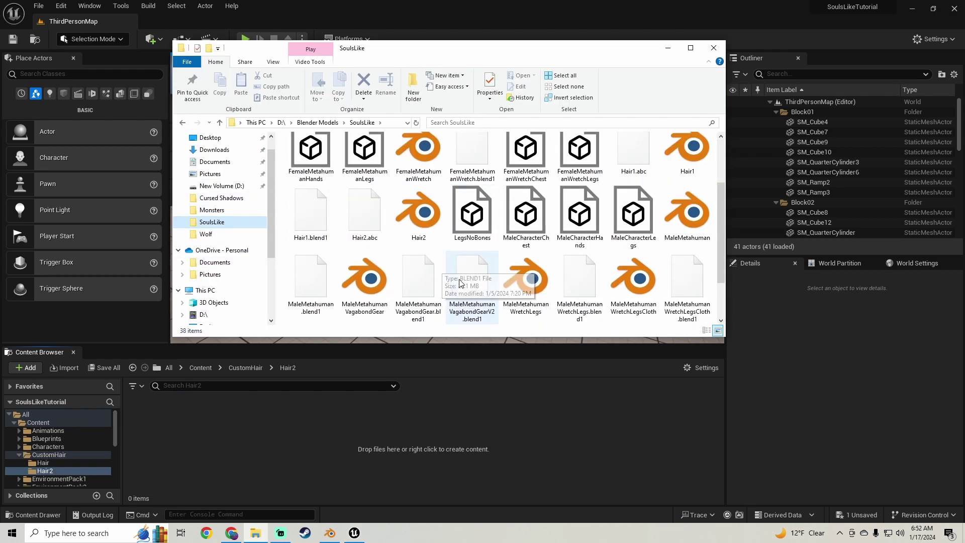
{"action": "left_click_drag", "start_coordinate": [364, 213], "coordinate": [282, 425]}
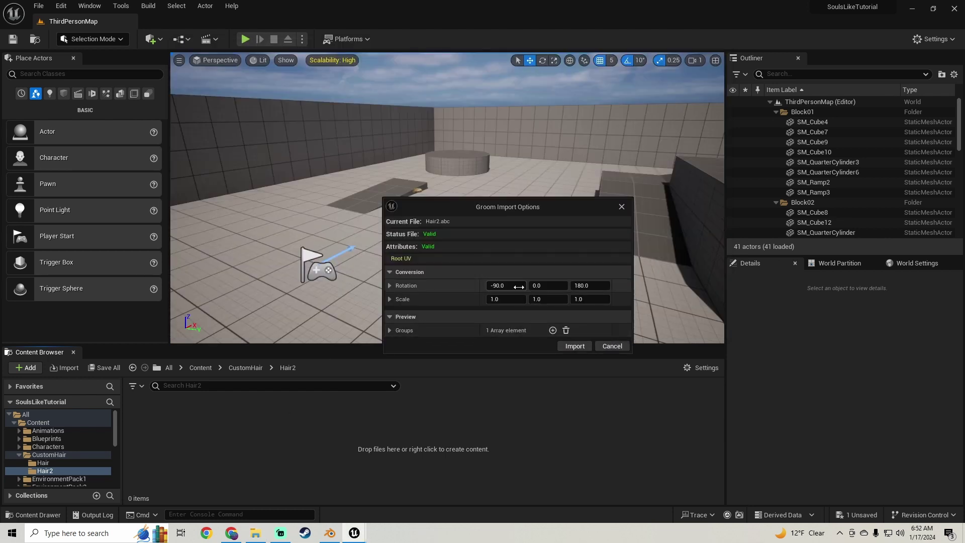
Import Hair2.abc as a groom from the Groom Import Options dialog.
{"action": "left_click_drag", "start_coordinate": [536, 209], "coordinate": [469, 224]}
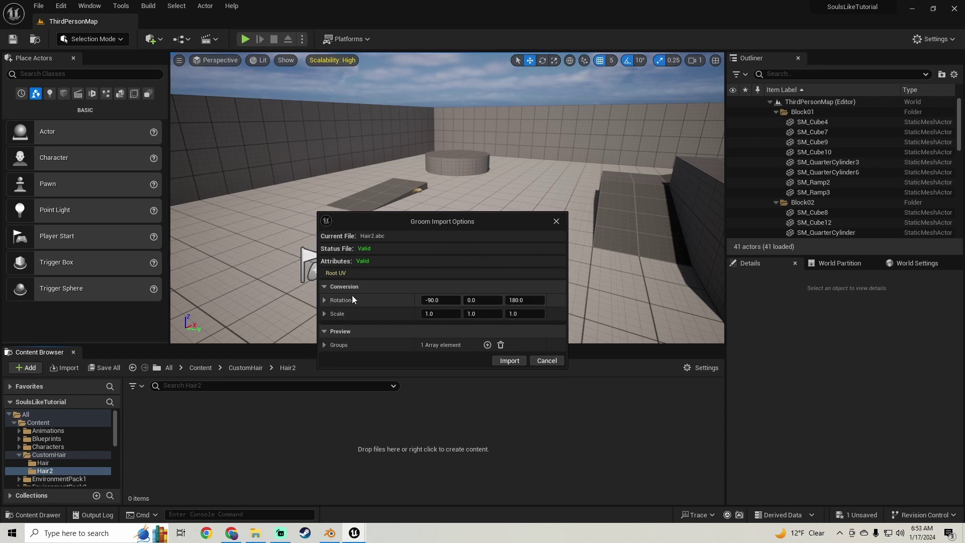
{"action": "left_click_drag", "start_coordinate": [412, 218], "coordinate": [378, 216]}
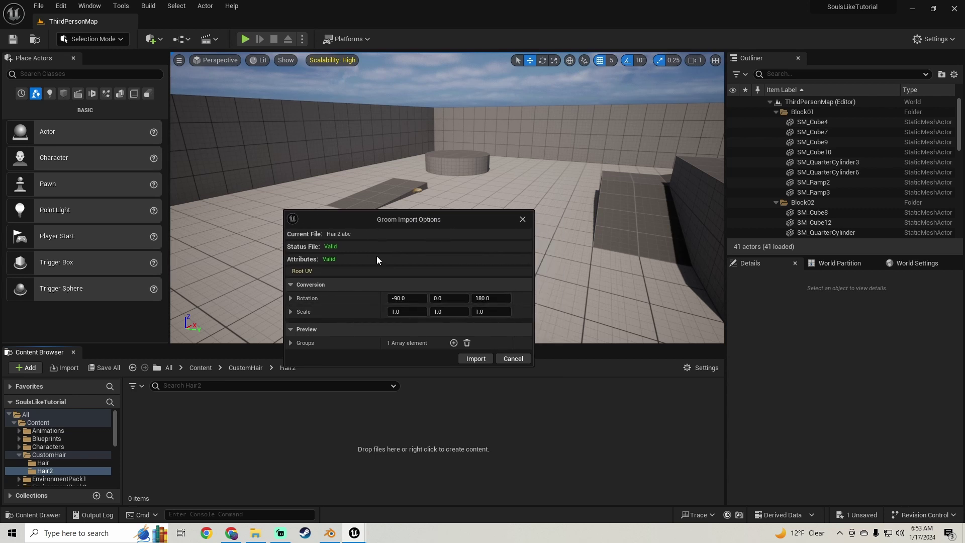
{"action": "left_click", "coordinate": [475, 358]}
Place the Hair2 groom in the level and open it in the groom editor.
{"action": "left_click_drag", "start_coordinate": [147, 428], "coordinate": [422, 276]}
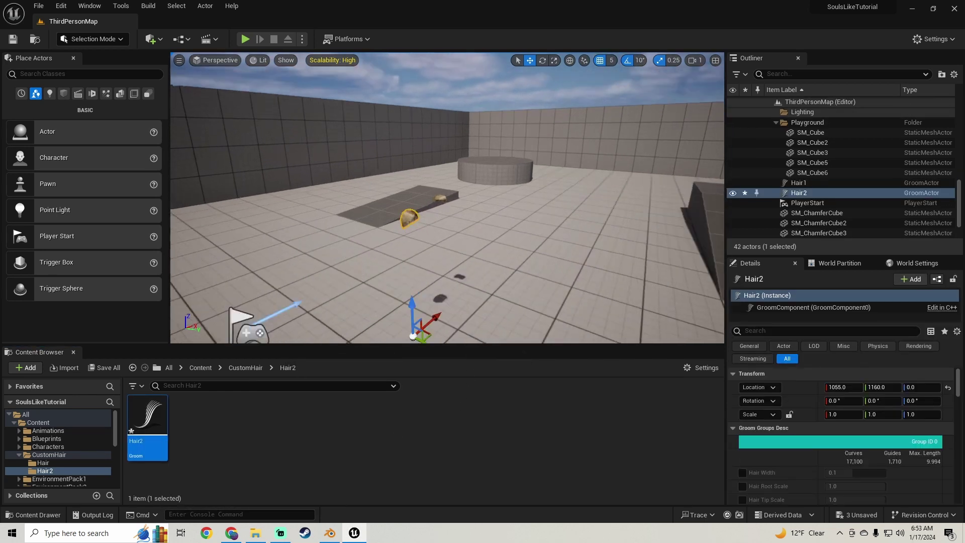
{"action": "left_click", "coordinate": [824, 185], "text": "ctrl"}
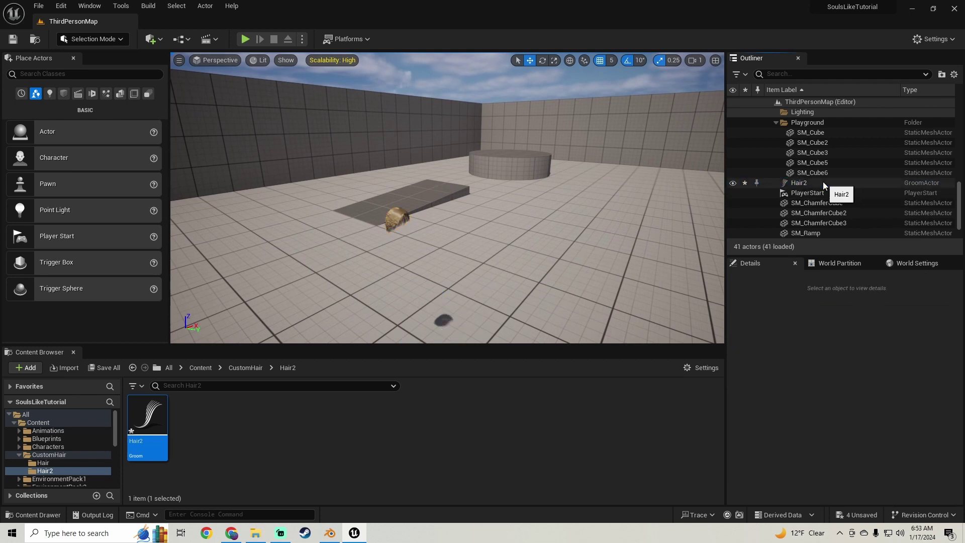
{"action": "left_click_drag", "start_coordinate": [442, 226], "coordinate": [425, 204]}
{"action": "mouse_move", "coordinate": [358, 209]}
{"action": "right_mouse_down"}
{"action": "mouse_move", "coordinate": [347, 193]}
{"action": "mouse_move", "coordinate": [355, 201]}
{"action": "right_mouse_up"}
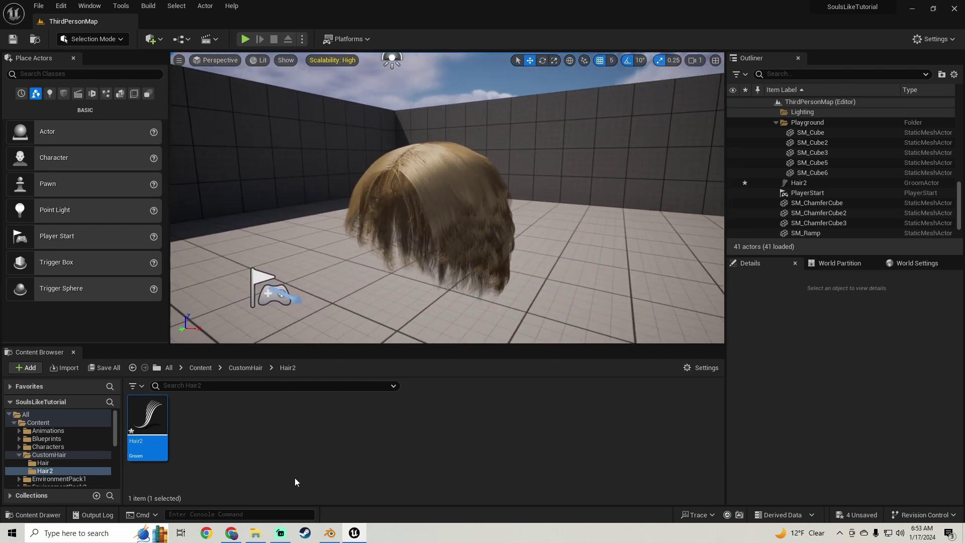
{"action": "double_click", "coordinate": [151, 448]}
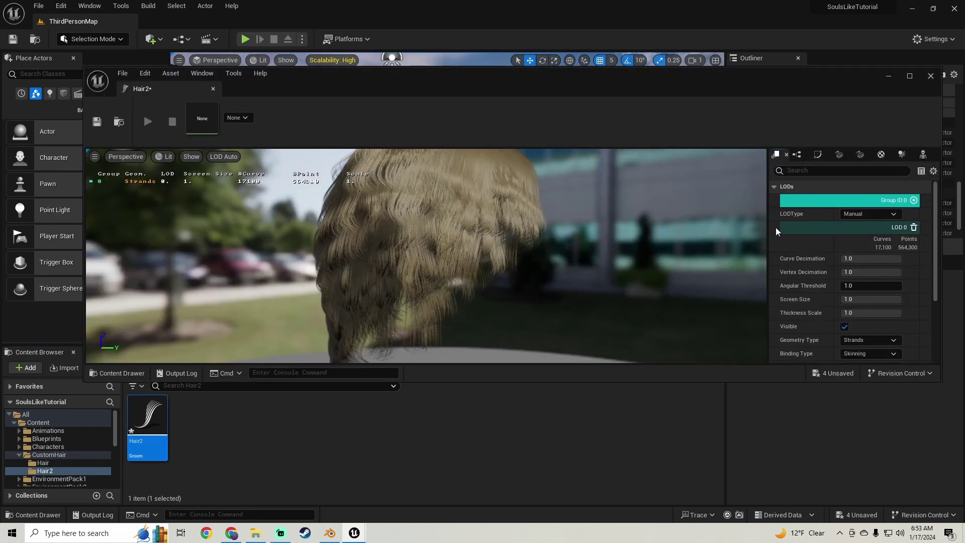
Maximize the groom editor and add LOD levels to Group ID 0 down to LOD 5.
{"action": "scroll", "coordinate": [801, 248], "scroll_direction": "down", "scroll_amount": 3}
{"action": "scroll", "coordinate": [798, 251], "scroll_direction": "up", "scroll_amount": 3}
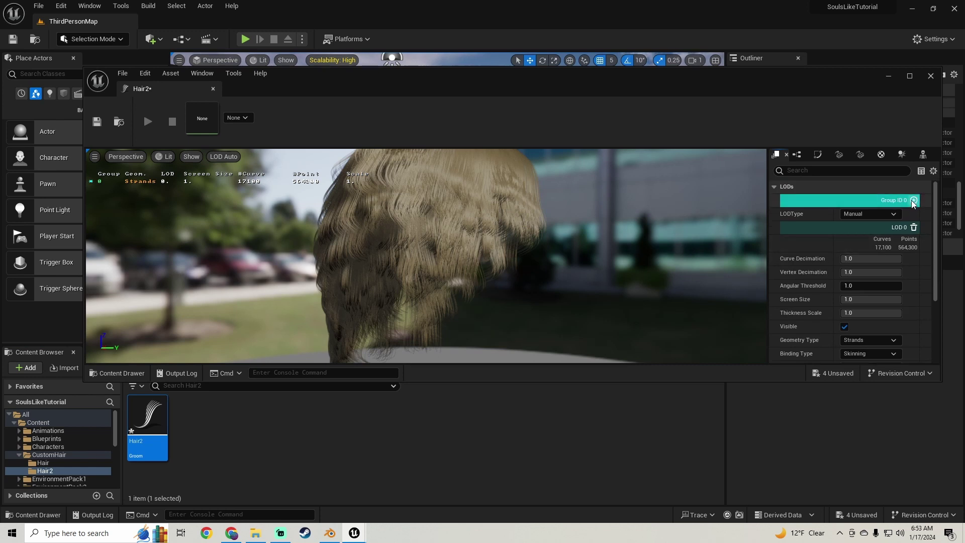
{"action": "scroll", "coordinate": [825, 249], "scroll_direction": "down", "scroll_amount": 5}
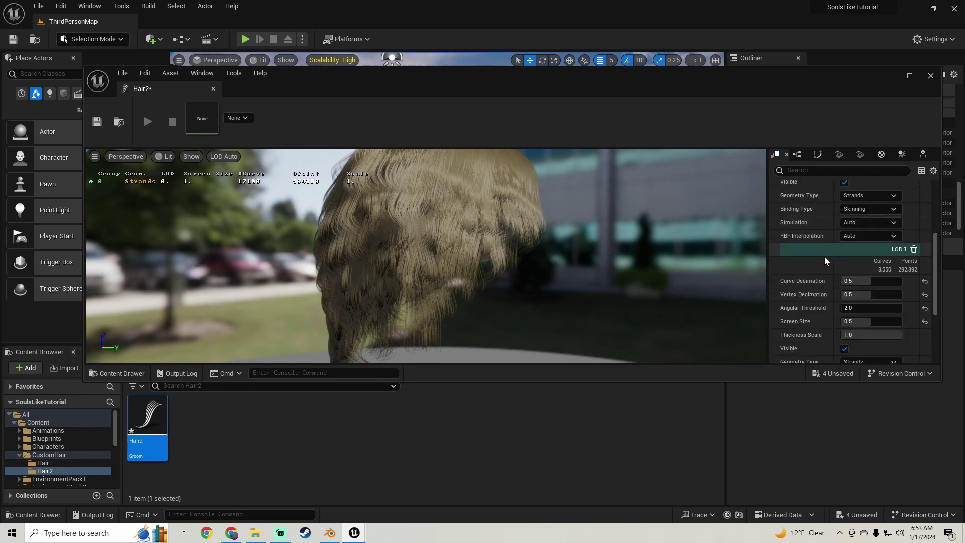
{"action": "left_click", "coordinate": [909, 76]}
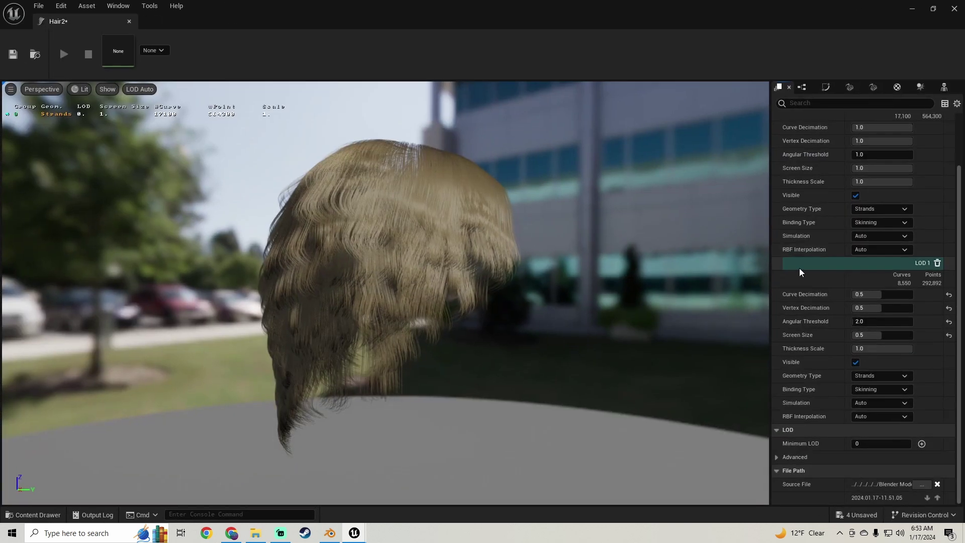
{"action": "scroll", "coordinate": [829, 271], "scroll_direction": "up", "scroll_amount": 6}
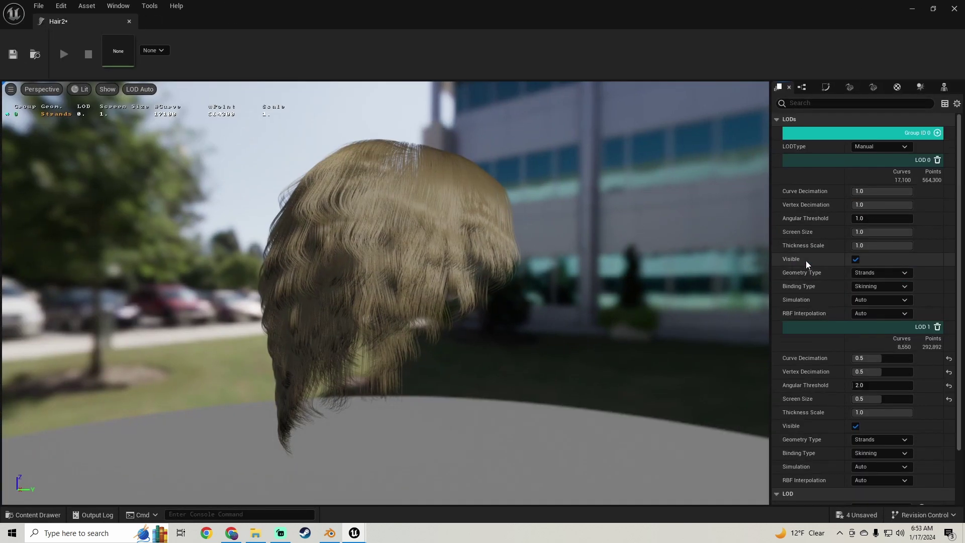
{"action": "left_click", "coordinate": [937, 134]}
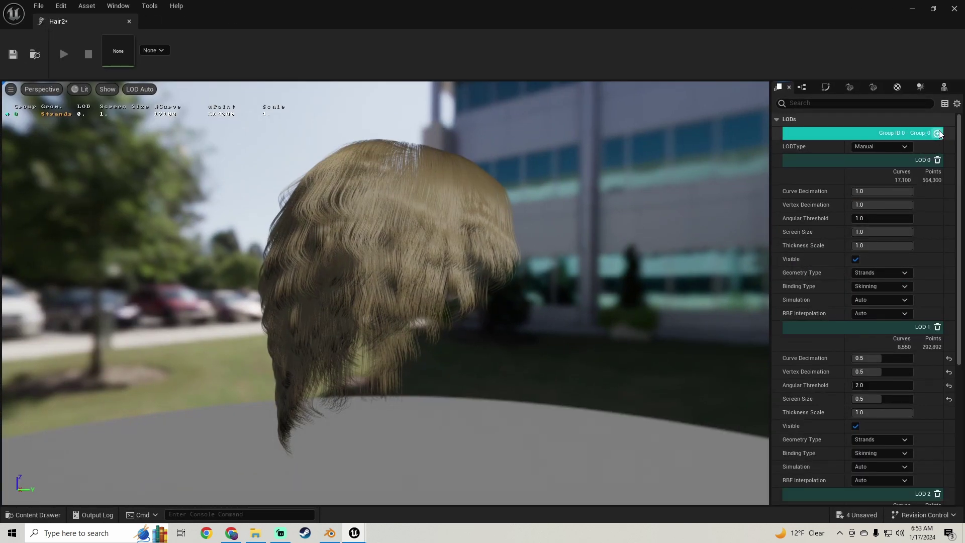
Review the new LODs and save the Hair2 groom asset with Ctrl+S.
{"action": "scroll", "coordinate": [834, 239], "scroll_direction": "down", "scroll_amount": 3}
{"action": "scroll", "coordinate": [818, 246], "scroll_direction": "up", "scroll_amount": 3}
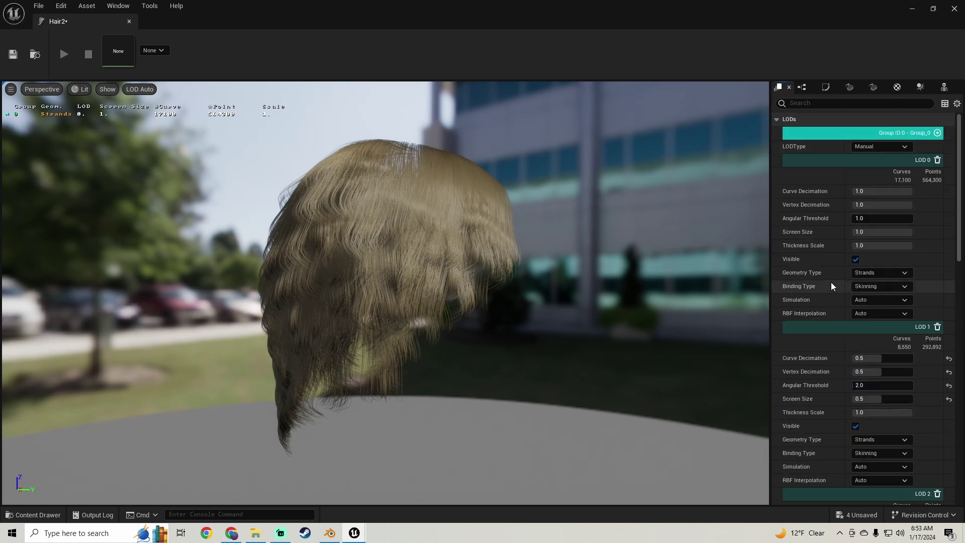
{"action": "scroll", "coordinate": [814, 262], "scroll_direction": "down", "scroll_amount": 10}
{"action": "scroll", "coordinate": [813, 259], "scroll_direction": "down", "scroll_amount": 10}
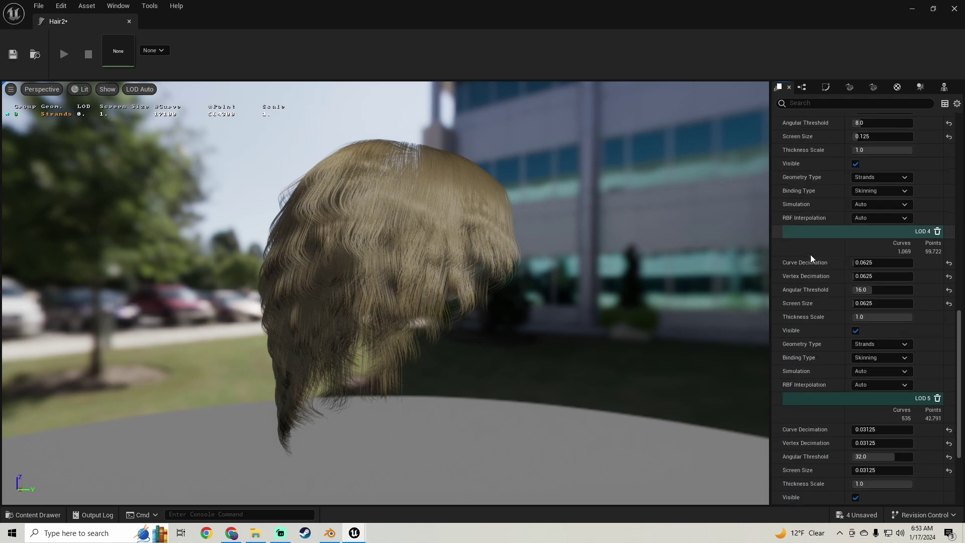
{"action": "key", "text": "ctrl+s"}
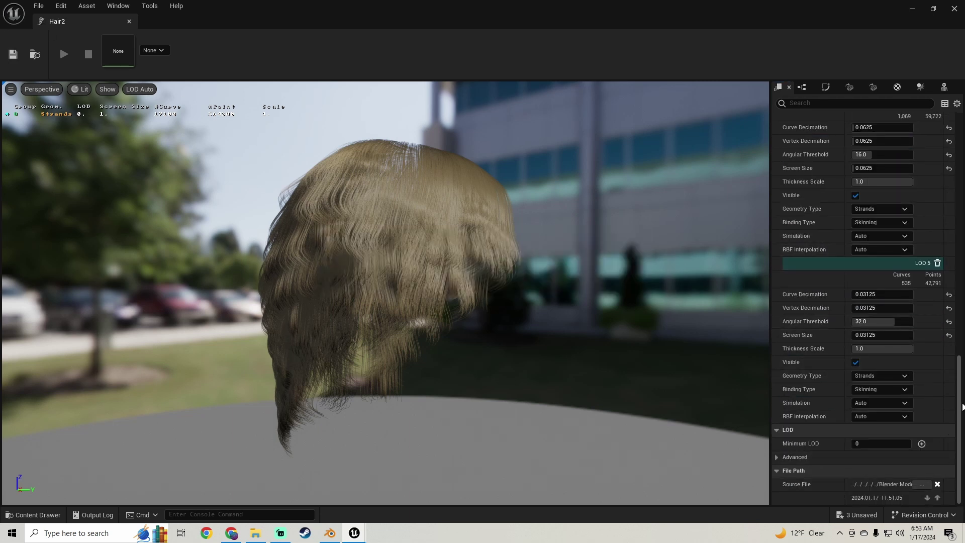
Close the groom editor and save all pending Hair1, Hair2 and MainMenu_W changes.
{"action": "scroll", "coordinate": [945, 433], "scroll_direction": "up", "scroll_amount": 15}
{"action": "scroll", "coordinate": [945, 237], "scroll_direction": "up", "scroll_amount": 3}
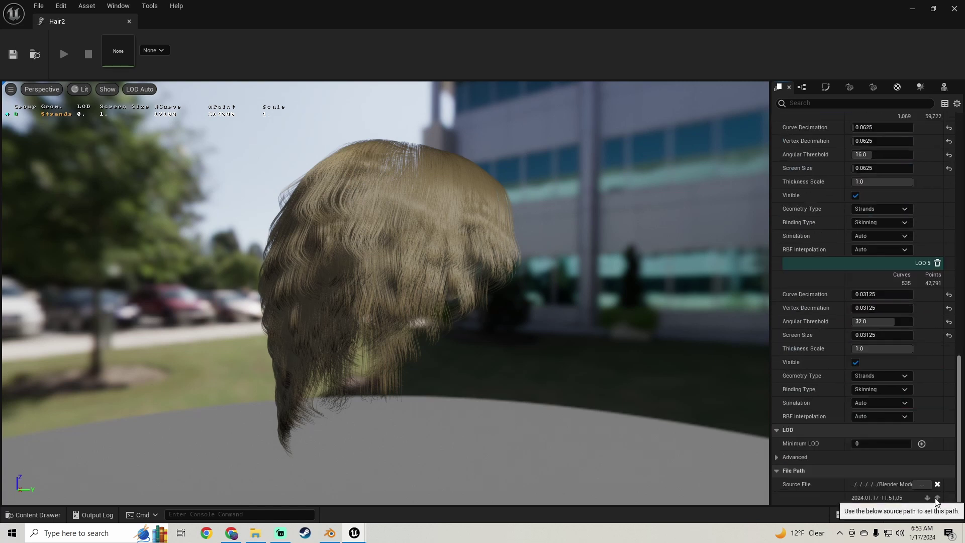
{"action": "scroll", "coordinate": [402, 242], "scroll_direction": "up", "scroll_amount": 3}
{"action": "scroll", "coordinate": [409, 221], "scroll_direction": "down", "scroll_amount": 8}
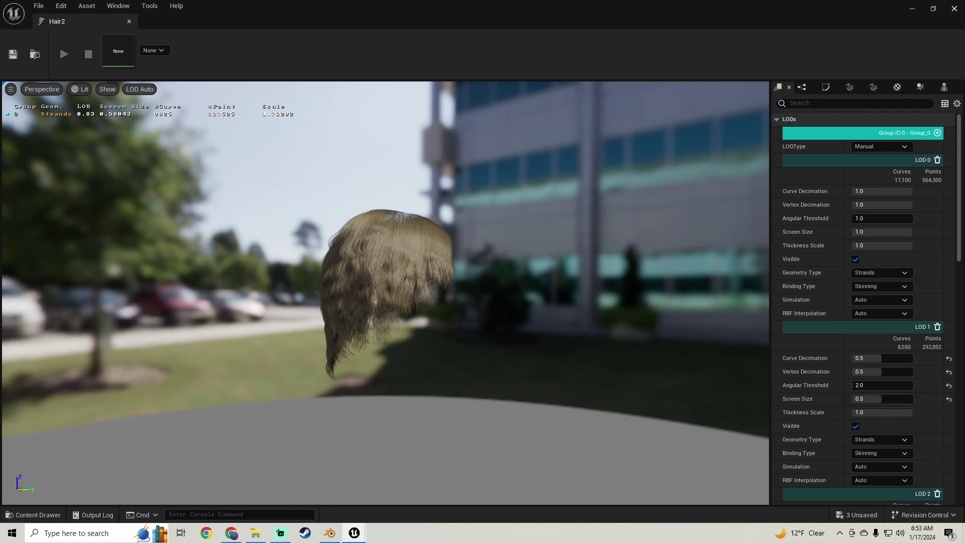
{"action": "left_click", "coordinate": [954, 9]}
{"action": "left_click", "coordinate": [104, 367]}
{"action": "left_click", "coordinate": [549, 382]}
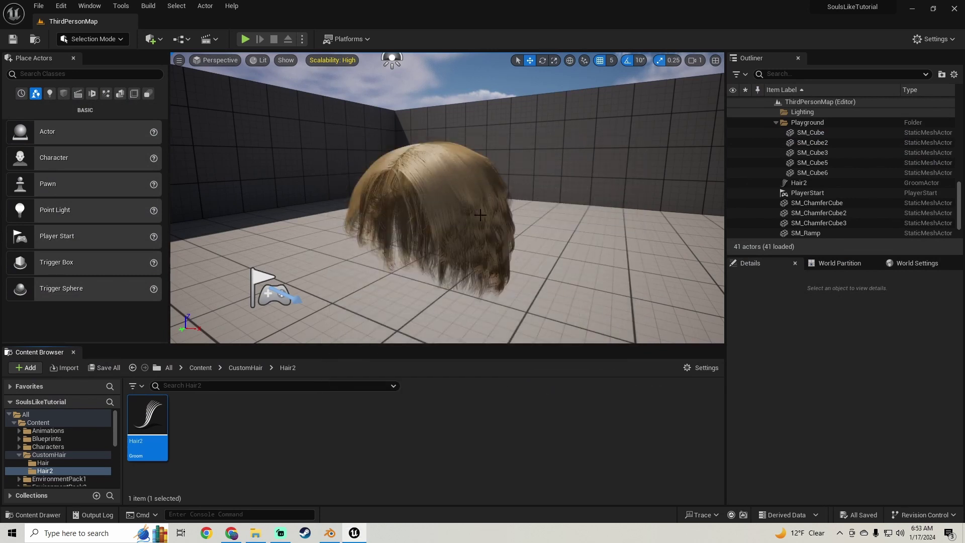
Back in Blender, view the hair-only head from side, top and back, then show its Modifiers.
{"action": "left_click", "coordinate": [331, 531]}
{"action": "mouse_move", "coordinate": [434, 209]}
{"action": "middle_mouse_down"}
{"action": "mouse_move", "coordinate": [385, 237]}
{"action": "mouse_move", "coordinate": [396, 252]}
{"action": "mouse_move", "coordinate": [390, 215]}
{"action": "mouse_move", "coordinate": [427, 234]}
{"action": "mouse_move", "coordinate": [374, 227]}
{"action": "mouse_move", "coordinate": [447, 199]}
{"action": "mouse_move", "coordinate": [405, 218]}
{"action": "mouse_move", "coordinate": [421, 221]}
{"action": "middle_mouse_up"}
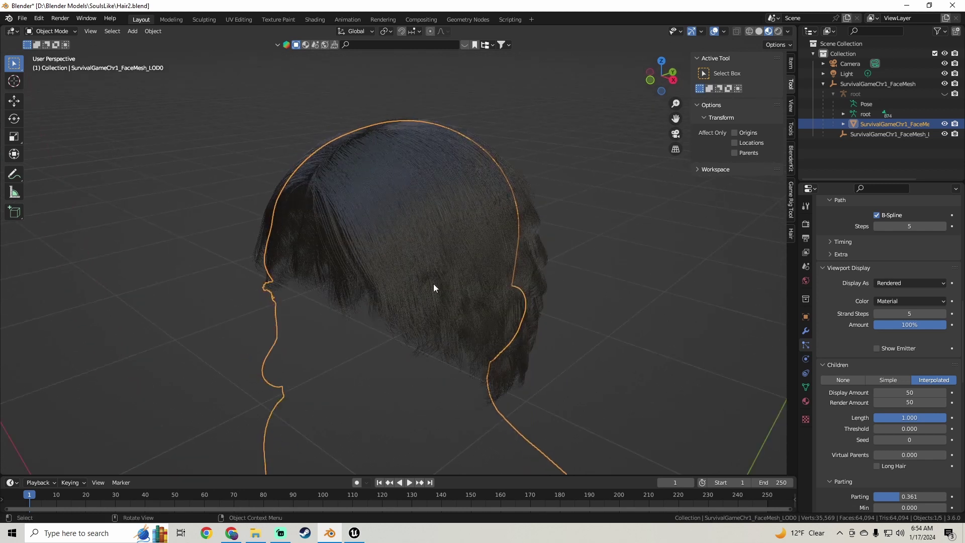
{"action": "middle_click_drag", "start_coordinate": [595, 314], "coordinate": [553, 286]}
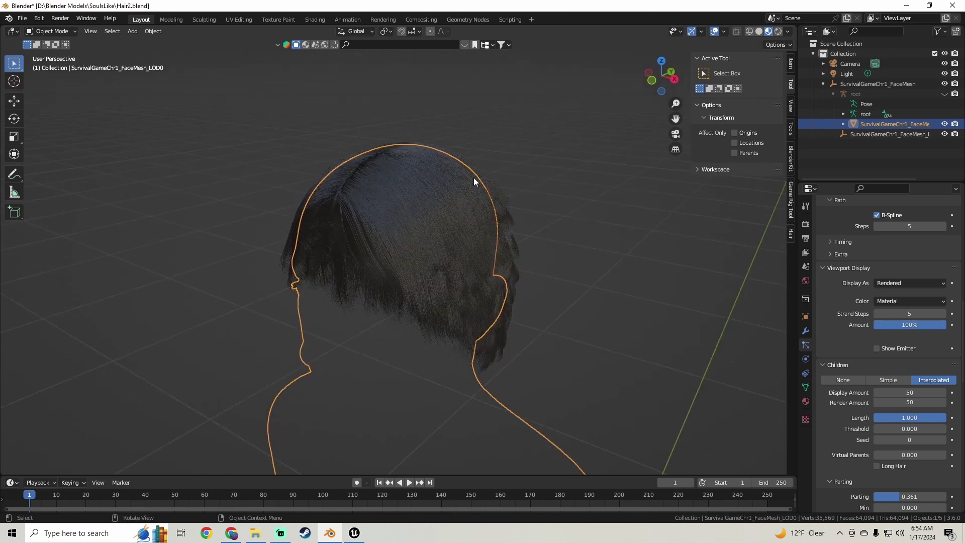
{"action": "mouse_move", "coordinate": [498, 250]}
{"action": "middle_mouse_down"}
{"action": "mouse_move", "coordinate": [462, 237]}
{"action": "mouse_move", "coordinate": [504, 245]}
{"action": "middle_mouse_up"}
{"action": "middle_click_drag", "start_coordinate": [532, 290], "coordinate": [611, 288]}
{"action": "scroll", "coordinate": [843, 345], "scroll_direction": "down", "scroll_amount": 3}
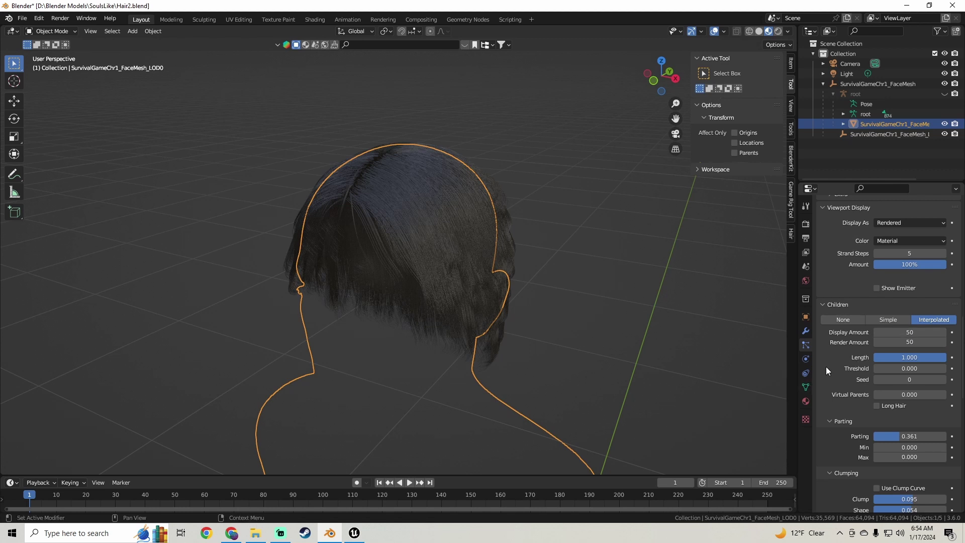
{"action": "scroll", "coordinate": [399, 257], "scroll_direction": "up", "scroll_amount": 5}
{"action": "mouse_move", "coordinate": [399, 257]}
{"action": "middle_mouse_down"}
{"action": "mouse_move", "coordinate": [362, 261]}
{"action": "mouse_move", "coordinate": [386, 264]}
{"action": "middle_mouse_up"}
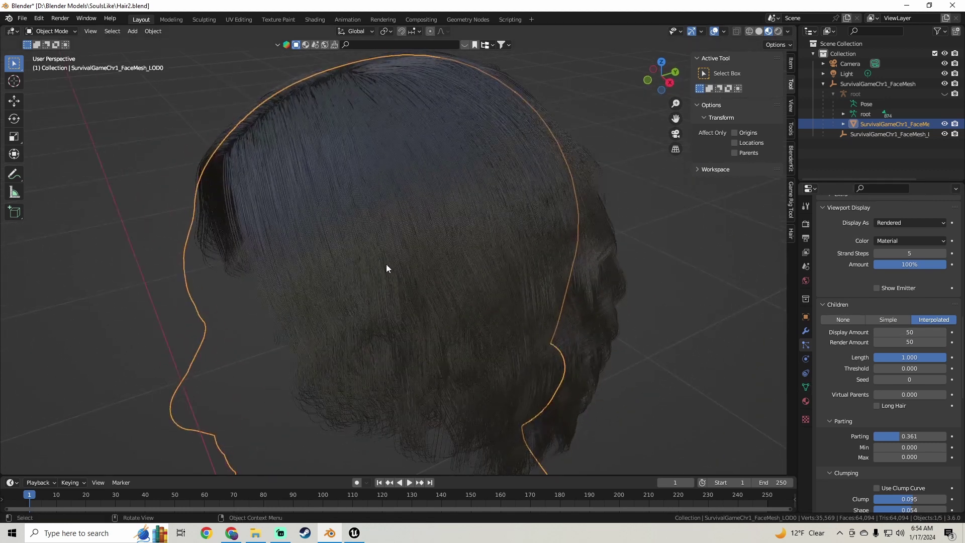
{"action": "scroll", "coordinate": [386, 263], "scroll_direction": "down", "scroll_amount": 5}
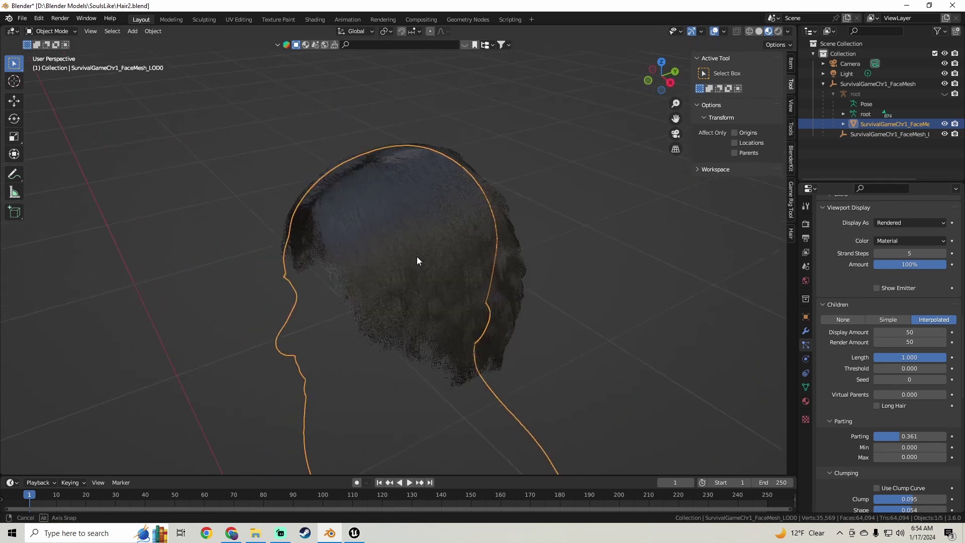
{"action": "left_click", "coordinate": [805, 332]}
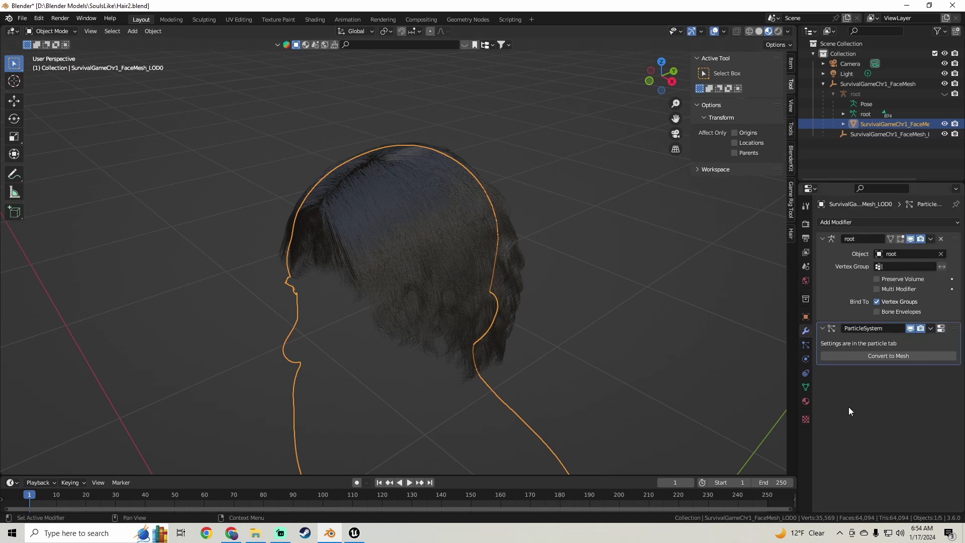
Convert the ParticleSystem hair into a mesh object and select the converted mesh.
{"action": "left_click", "coordinate": [879, 355]}
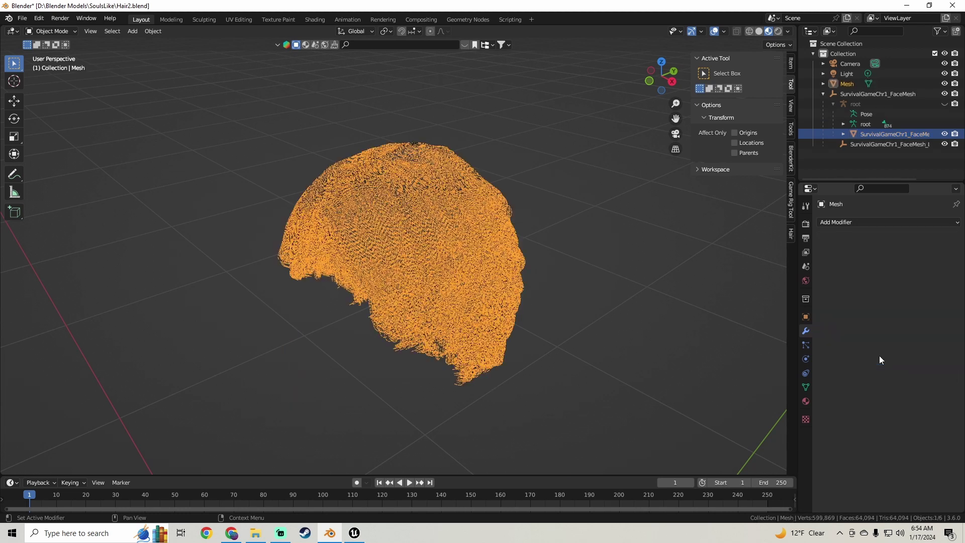
{"action": "middle_click_drag", "start_coordinate": [357, 236], "coordinate": [372, 232]}
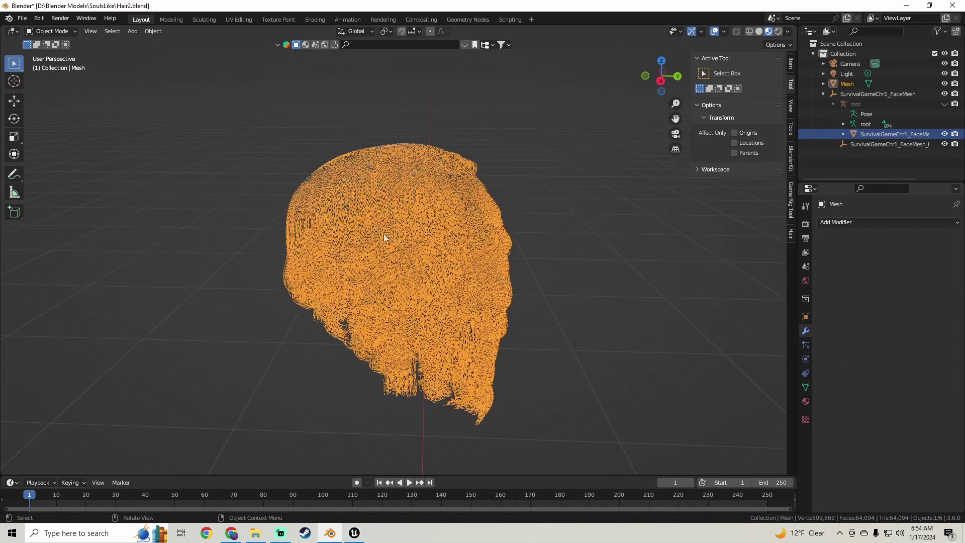
{"action": "left_click", "coordinate": [599, 242]}
{"action": "middle_click_drag", "start_coordinate": [599, 243], "coordinate": [538, 259]}
{"action": "left_click", "coordinate": [375, 198]}
{"action": "left_click", "coordinate": [521, 230]}
{"action": "left_click", "coordinate": [508, 221]}
{"action": "left_click", "coordinate": [478, 259]}
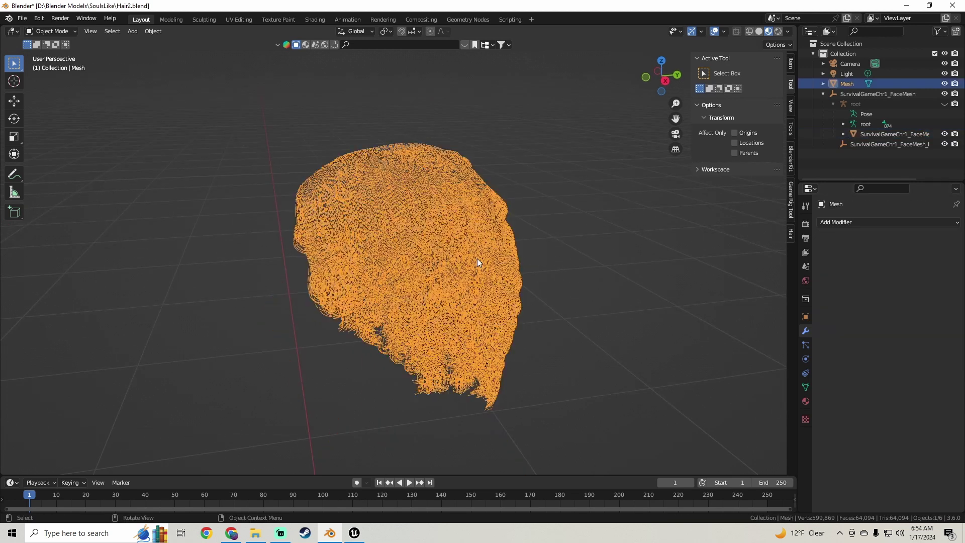
{"action": "middle_click_drag", "start_coordinate": [493, 163], "coordinate": [532, 259]}
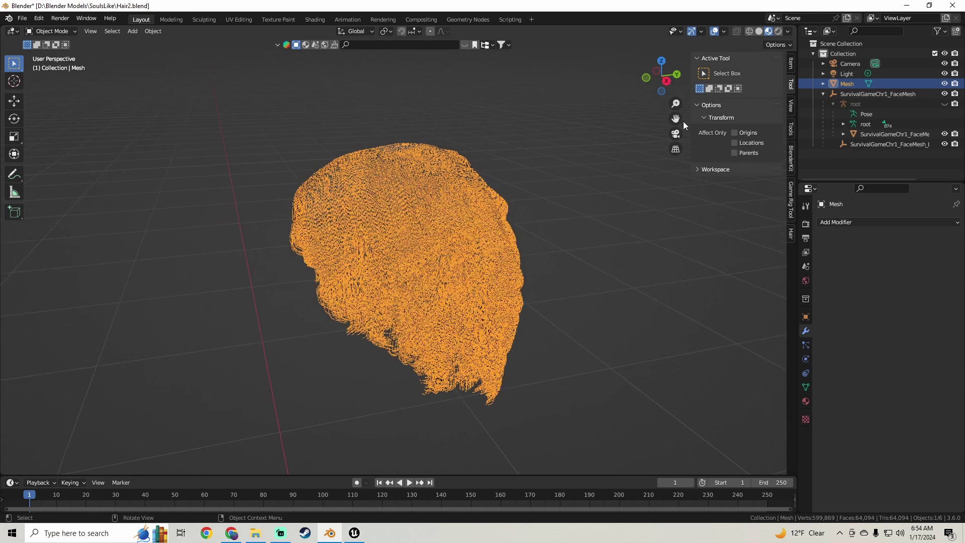
Enable the Statistics overlay, then select the dense converted hair mesh and remove it.
{"action": "left_click", "coordinate": [724, 32]}
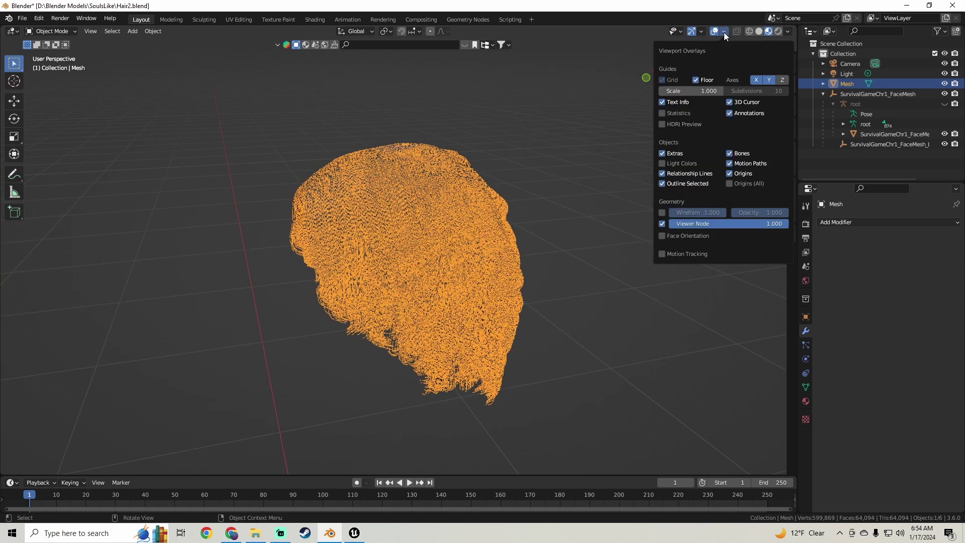
{"action": "left_click", "coordinate": [661, 113]}
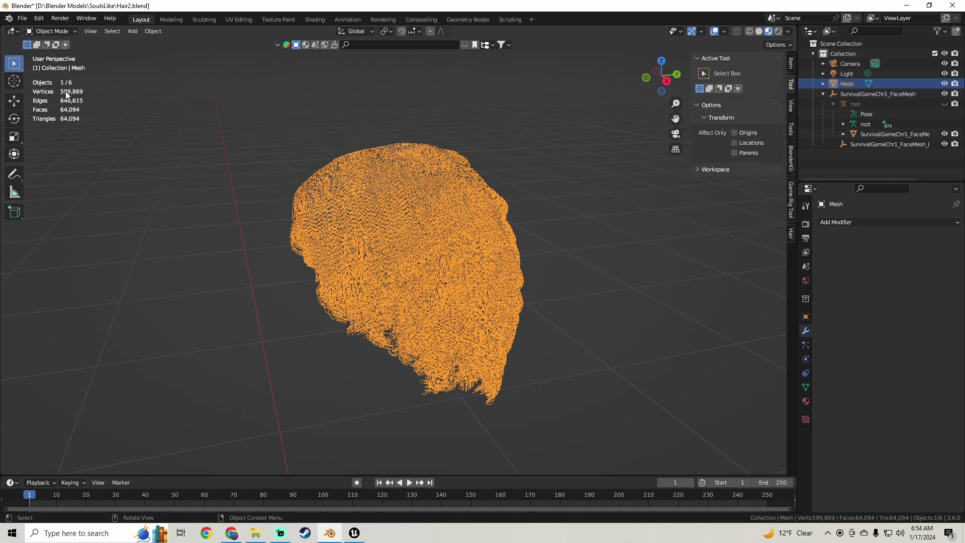
{"action": "middle_click_drag", "start_coordinate": [160, 147], "coordinate": [459, 218]}
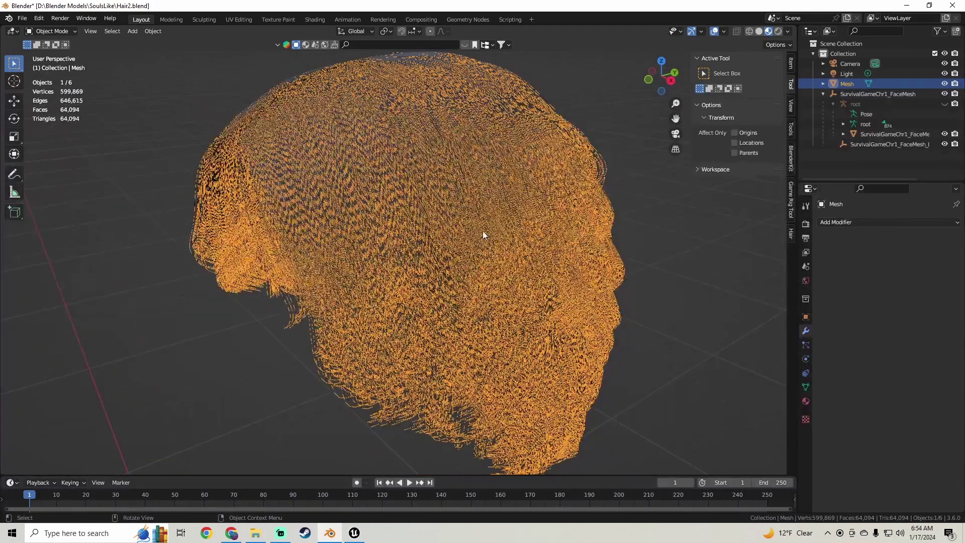
{"action": "scroll", "coordinate": [459, 217], "scroll_direction": "down", "scroll_amount": 3}
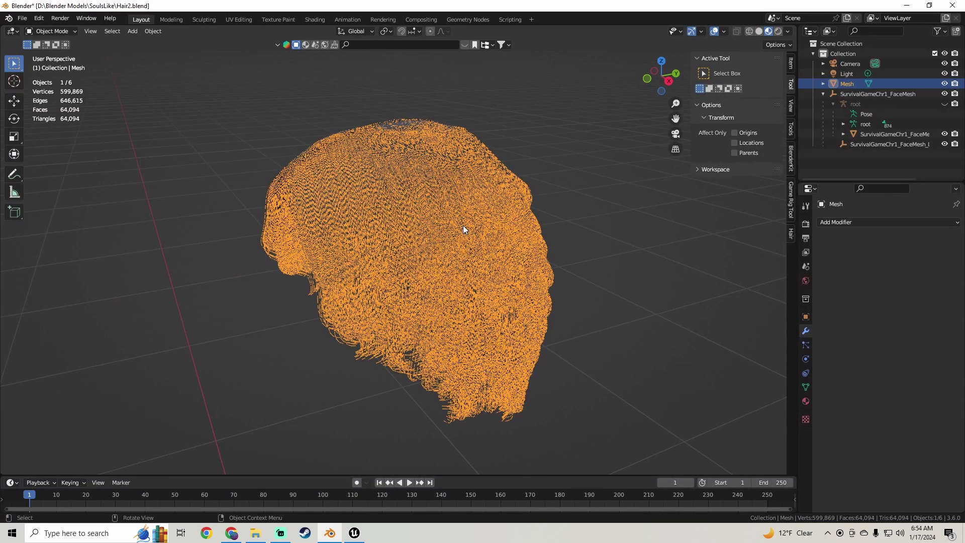
{"action": "left_click", "coordinate": [463, 225], "text": "ctrl"}
{"action": "left_click", "coordinate": [463, 225], "text": "shift"}
{"action": "left_click", "coordinate": [463, 224], "text": "shift"}
{"action": "left_click", "coordinate": [462, 225]}
{"action": "key", "text": "ctrl+z"}
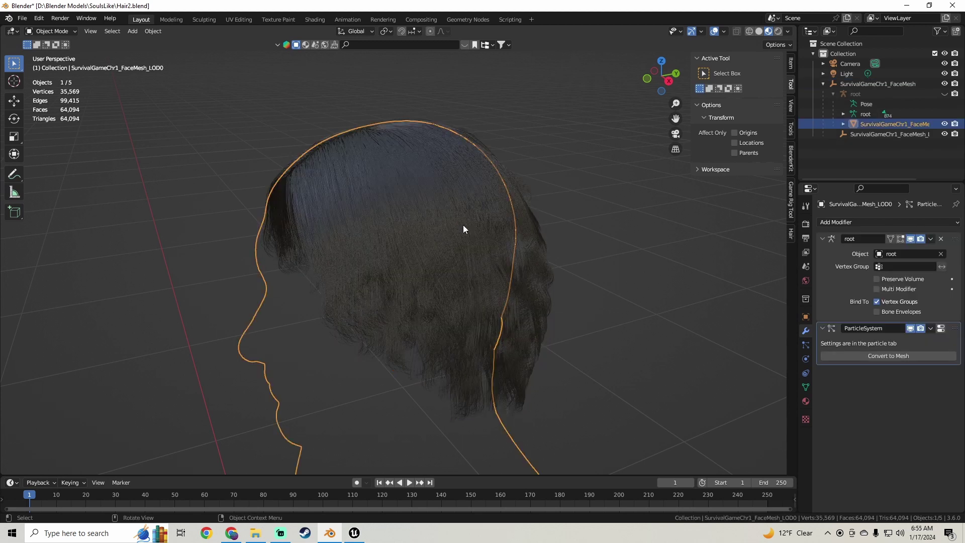
Lower the hair Children Display Amount to 10 and Render Amount to 5.
{"action": "middle_click_drag", "start_coordinate": [368, 249], "coordinate": [386, 254]}
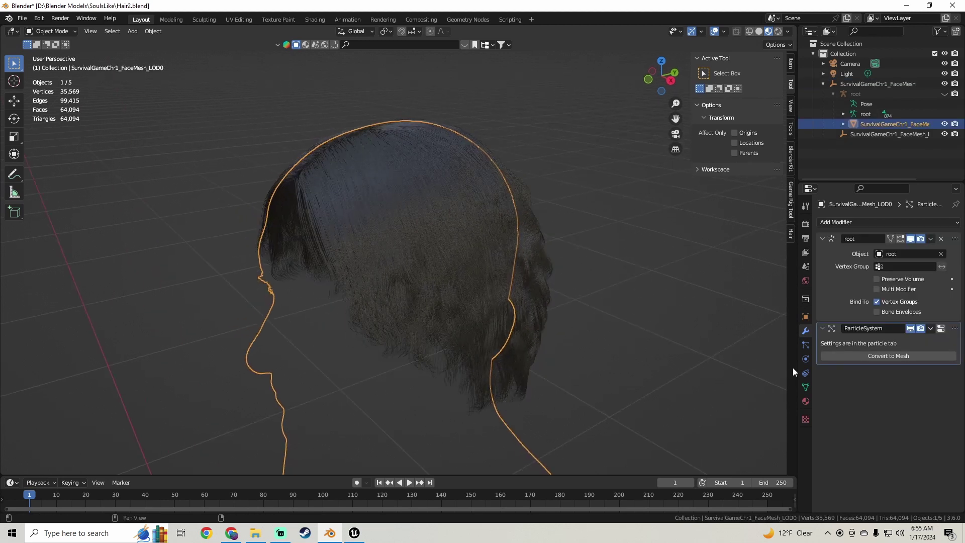
{"action": "left_click", "coordinate": [805, 387]}
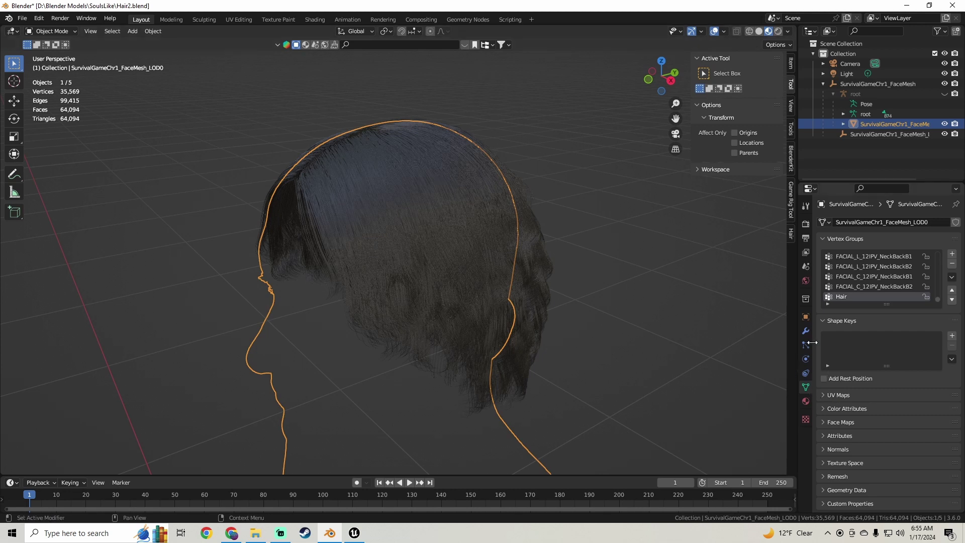
{"action": "left_click", "coordinate": [806, 345]}
{"action": "scroll", "coordinate": [857, 347], "scroll_direction": "down", "scroll_amount": 6}
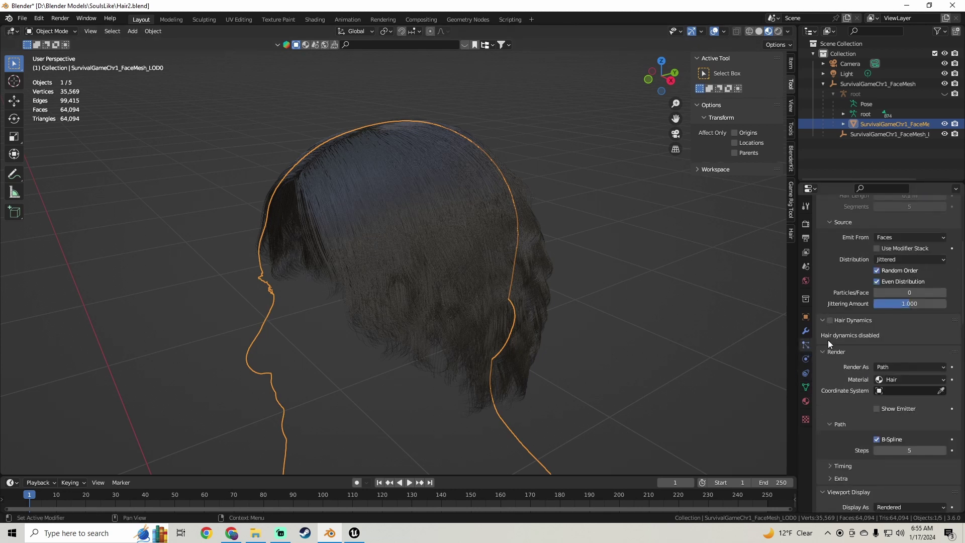
{"action": "scroll", "coordinate": [822, 359], "scroll_direction": "down", "scroll_amount": 10}
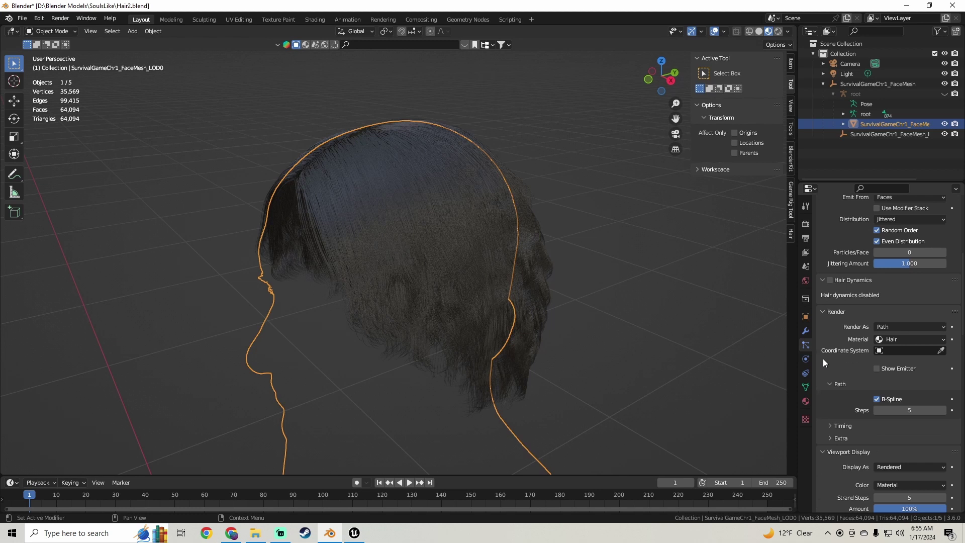
{"action": "scroll", "coordinate": [822, 358], "scroll_direction": "up", "scroll_amount": 11}
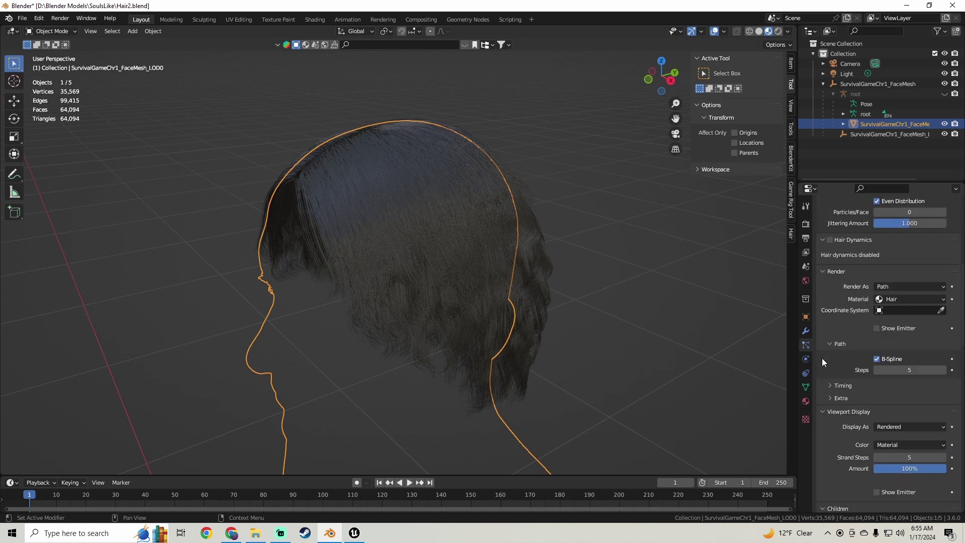
{"action": "scroll", "coordinate": [820, 358], "scroll_direction": "down", "scroll_amount": 20}
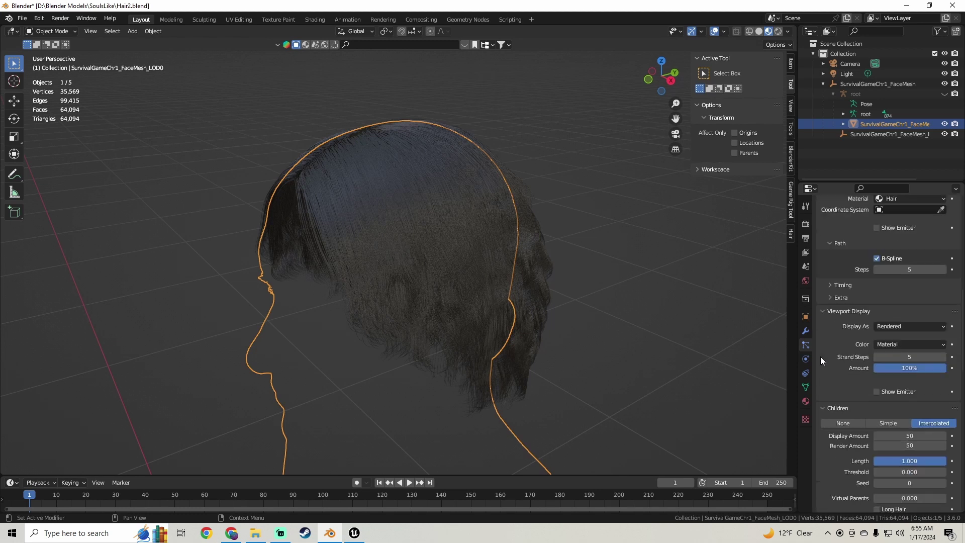
{"action": "left_click", "coordinate": [907, 295]}
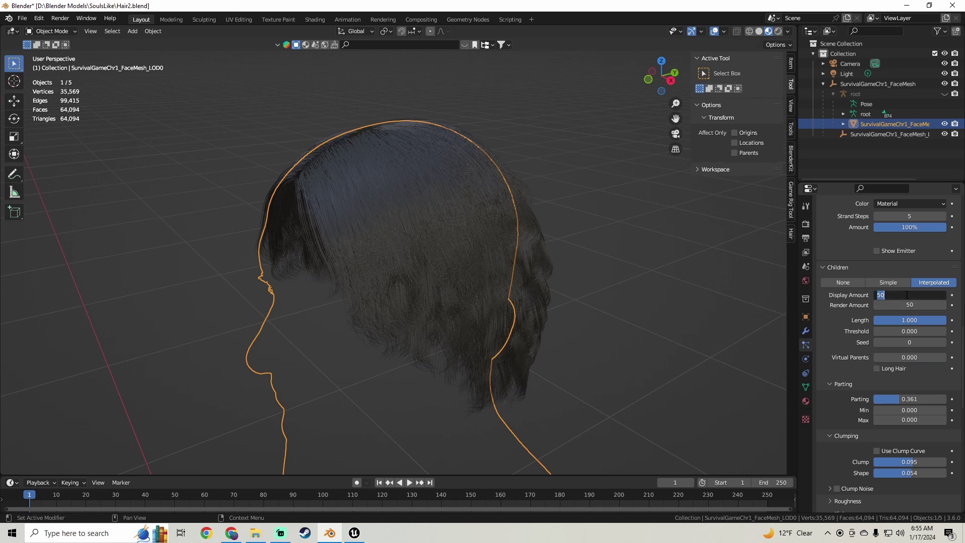
{"action": "type", "text": "10"}
{"action": "key", "text": "Return"}
{"action": "left_click", "coordinate": [906, 305]}
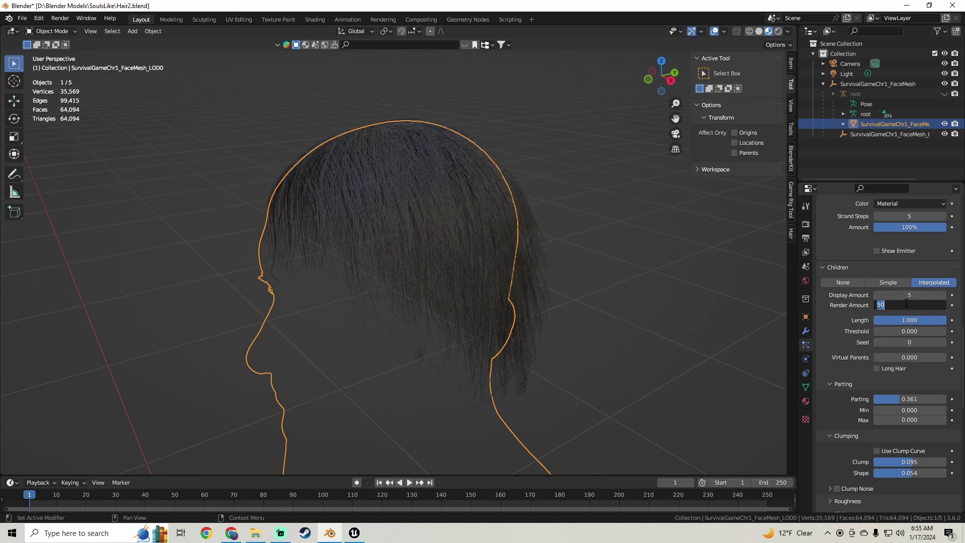
{"action": "type", "text": "5"}
{"action": "key", "text": "Return"}
Convert the reduced particle hair into a new mesh object and select it.
{"action": "scroll", "coordinate": [833, 321], "scroll_direction": "up", "scroll_amount": 3}
{"action": "mouse_move", "coordinate": [593, 221]}
{"action": "middle_mouse_down"}
{"action": "mouse_move", "coordinate": [523, 222]}
{"action": "mouse_move", "coordinate": [567, 209]}
{"action": "mouse_move", "coordinate": [583, 231]}
{"action": "middle_mouse_up"}
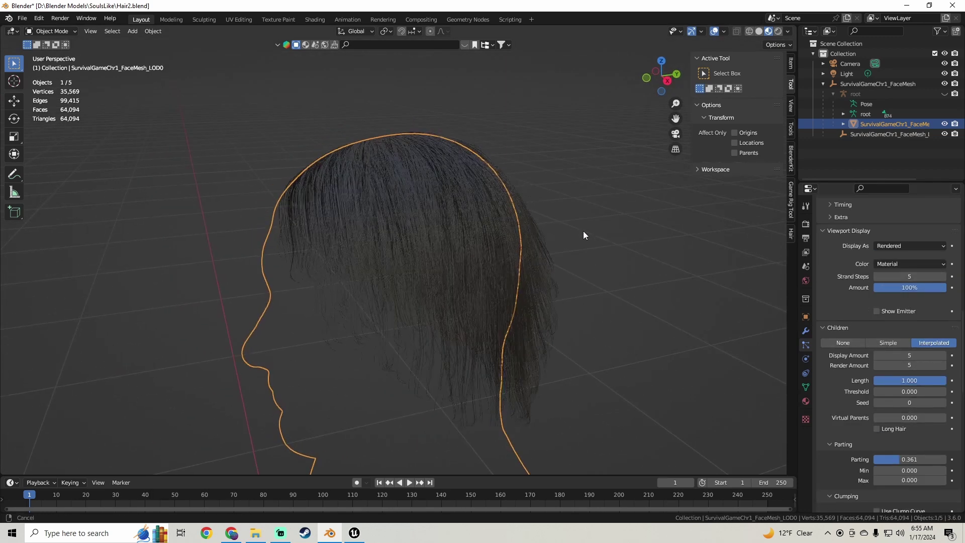
{"action": "left_click", "coordinate": [806, 330]}
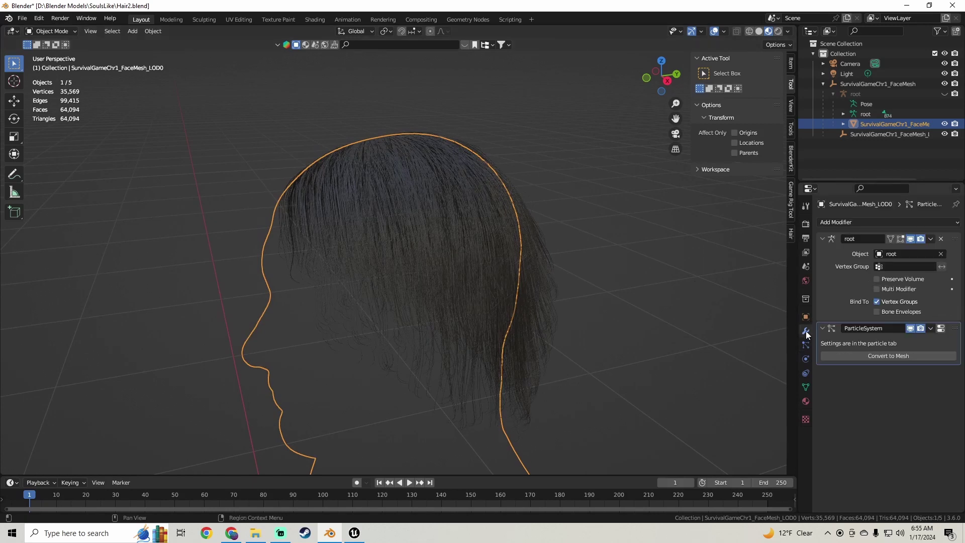
{"action": "left_click", "coordinate": [888, 356]}
{"action": "left_click", "coordinate": [595, 197]}
{"action": "middle_click_drag", "start_coordinate": [595, 197], "coordinate": [394, 189]}
{"action": "left_click", "coordinate": [452, 226]}
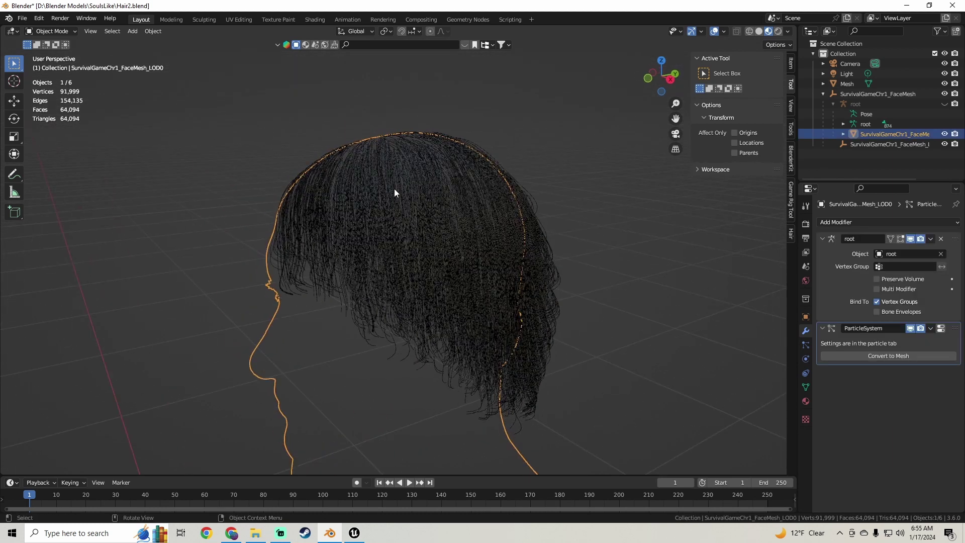
{"action": "left_click", "coordinate": [545, 268]}
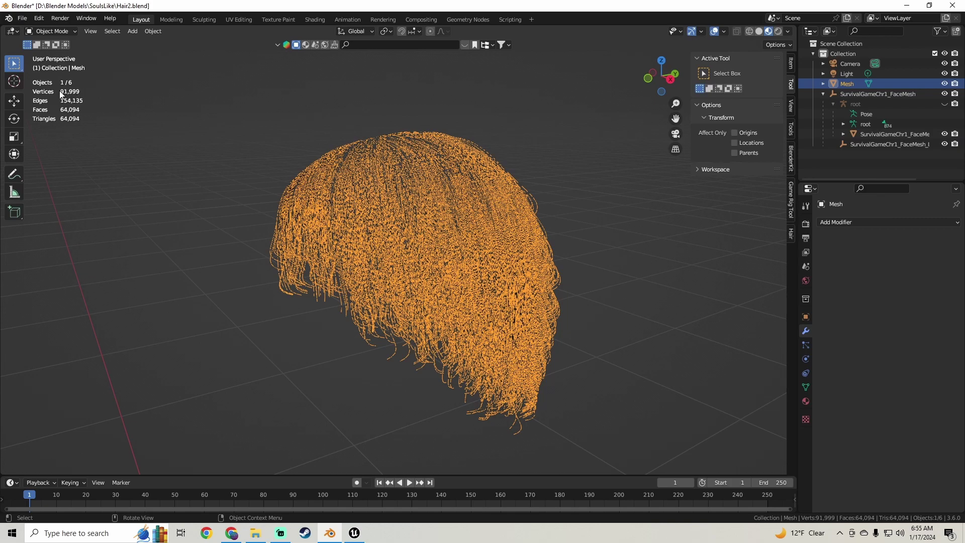
{"action": "middle_click_drag", "start_coordinate": [527, 262], "coordinate": [492, 253]}
Switch selection between the head and the new hair mesh, finishing with the hair mesh selected.
{"action": "scroll", "coordinate": [523, 261], "scroll_direction": "up", "scroll_amount": 4}
{"action": "left_click", "coordinate": [590, 203]}
{"action": "scroll", "coordinate": [598, 203], "scroll_direction": "down", "scroll_amount": 3}
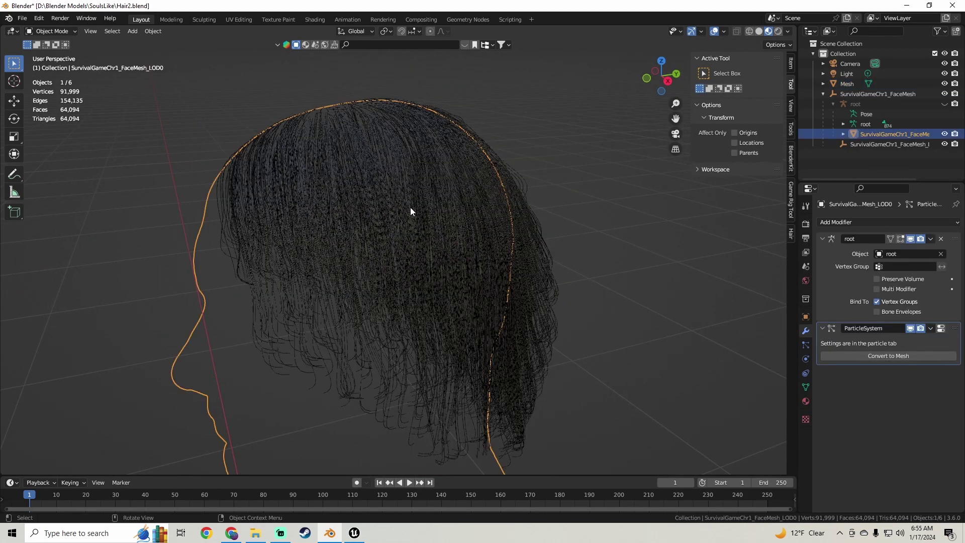
{"action": "left_click", "coordinate": [278, 235]}
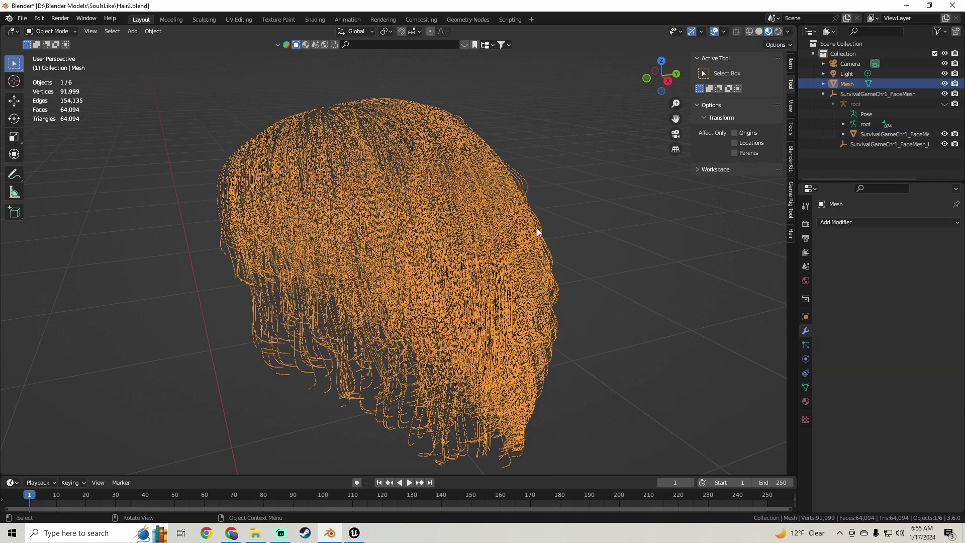
{"action": "scroll", "coordinate": [548, 224], "scroll_direction": "down", "scroll_amount": 4}
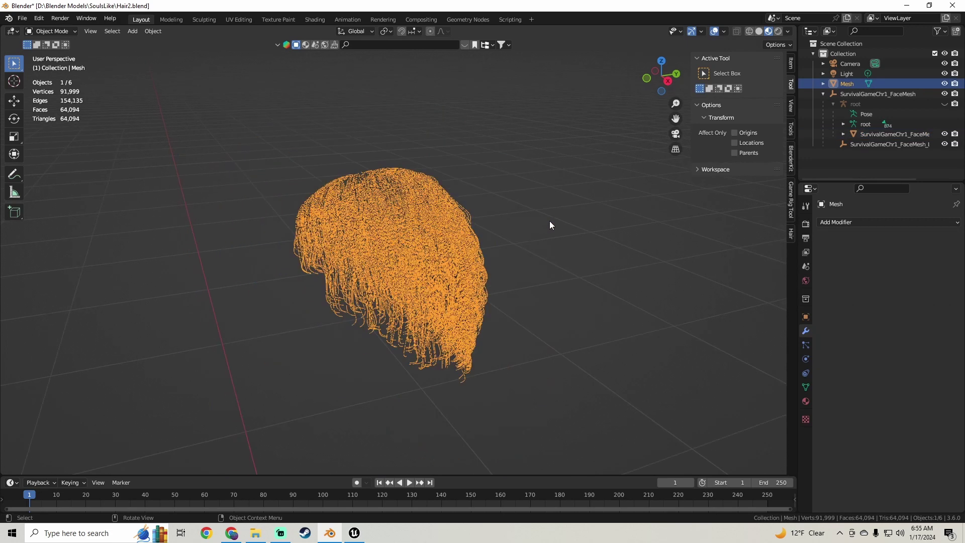
{"action": "left_click", "coordinate": [549, 221]}
{"action": "scroll", "coordinate": [523, 232], "scroll_direction": "up", "scroll_amount": 4}
{"action": "scroll", "coordinate": [521, 234], "scroll_direction": "up", "scroll_amount": 2}
{"action": "left_click", "coordinate": [395, 246]}
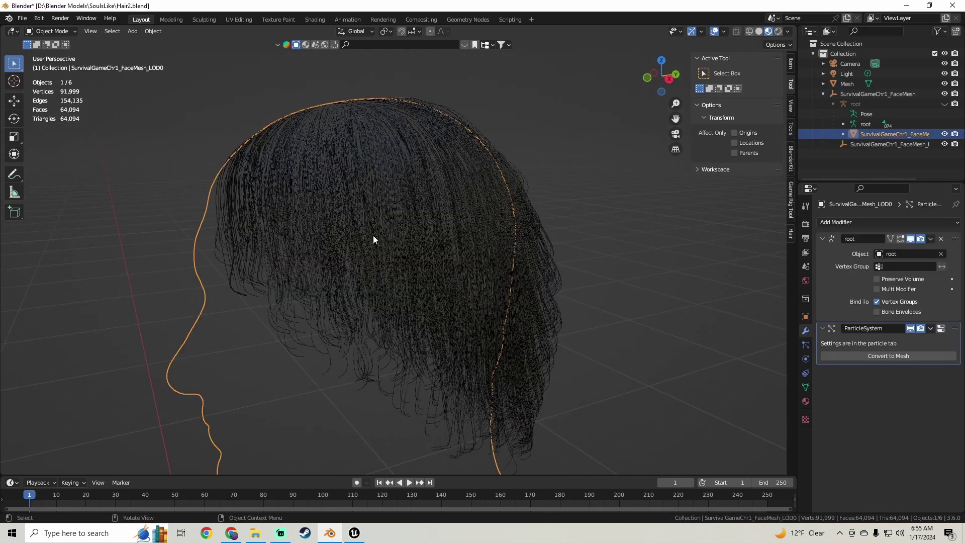
{"action": "left_click", "coordinate": [280, 246]}
{"action": "middle_click_drag", "start_coordinate": [588, 226], "coordinate": [569, 229]}
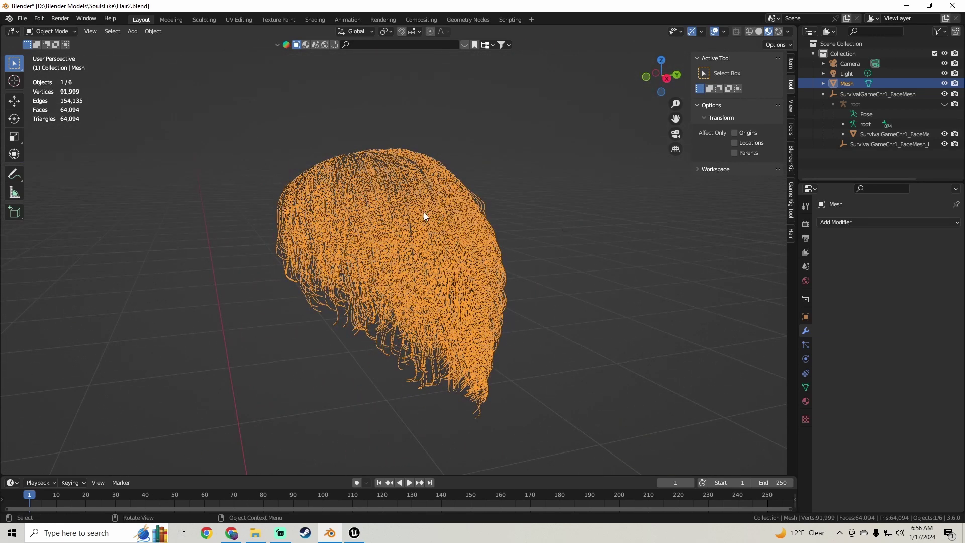
{"action": "left_click", "coordinate": [154, 31]}
Convert the hair mesh into a curve and show its Geometry settings.
{"action": "mouse_move", "coordinate": [171, 326]}
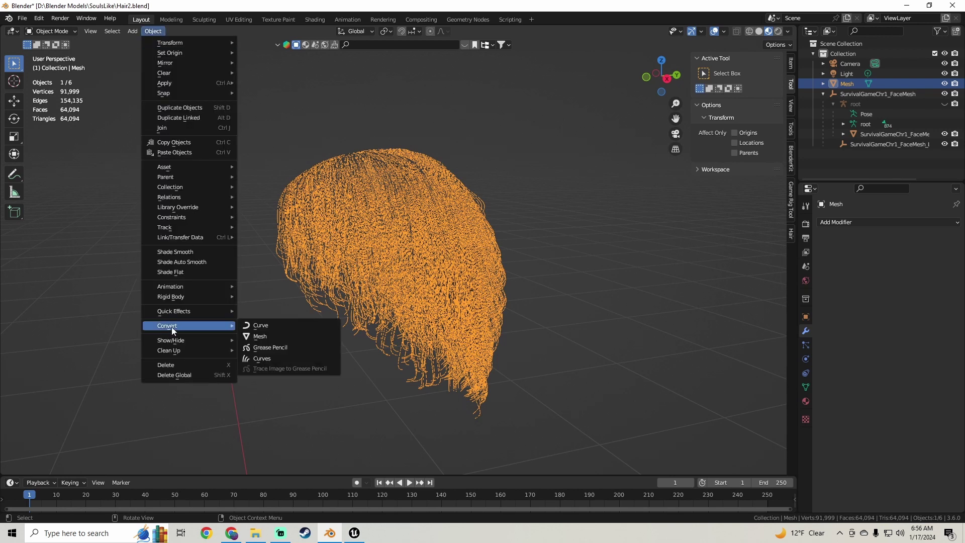
{"action": "left_click", "coordinate": [277, 328]}
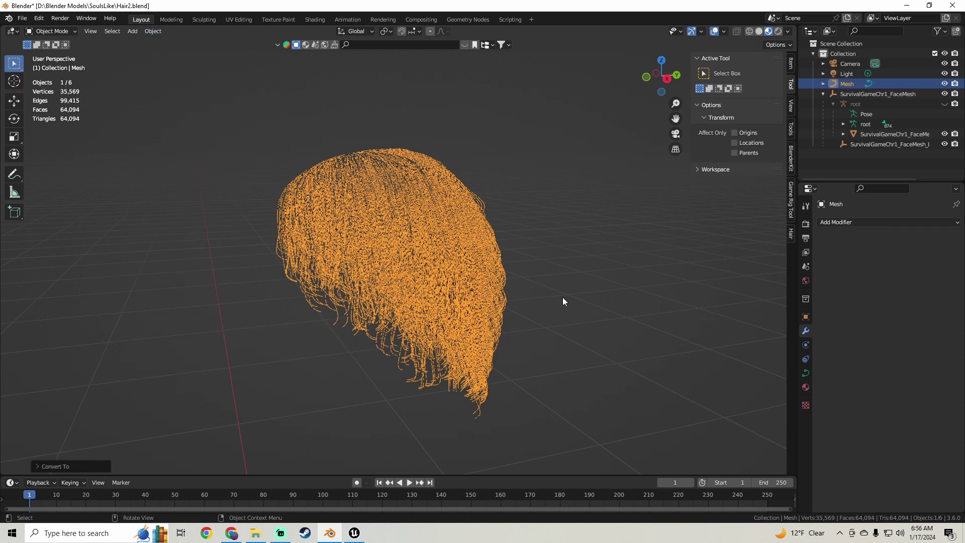
{"action": "left_click", "coordinate": [806, 375]}
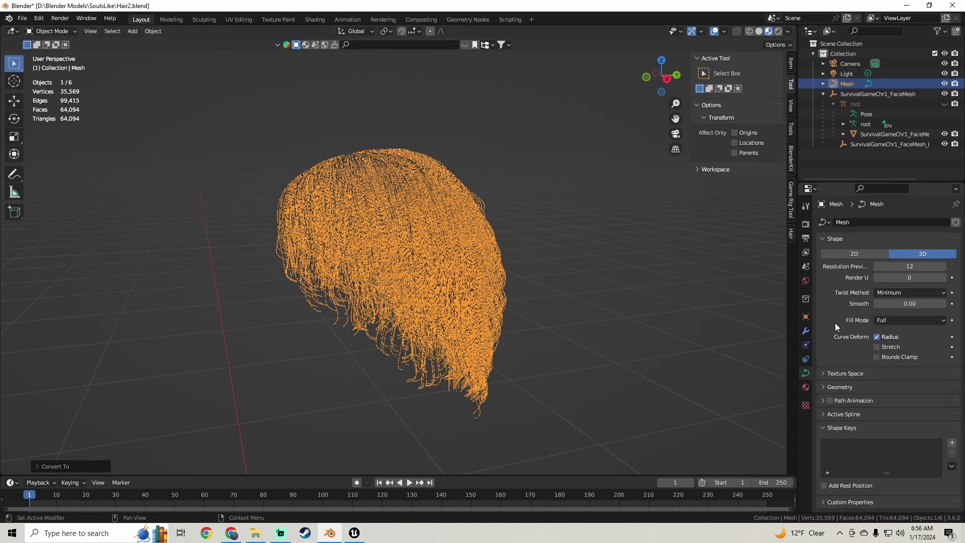
{"action": "left_click", "coordinate": [826, 386]}
{"action": "scroll", "coordinate": [829, 329], "scroll_direction": "down", "scroll_amount": 4}
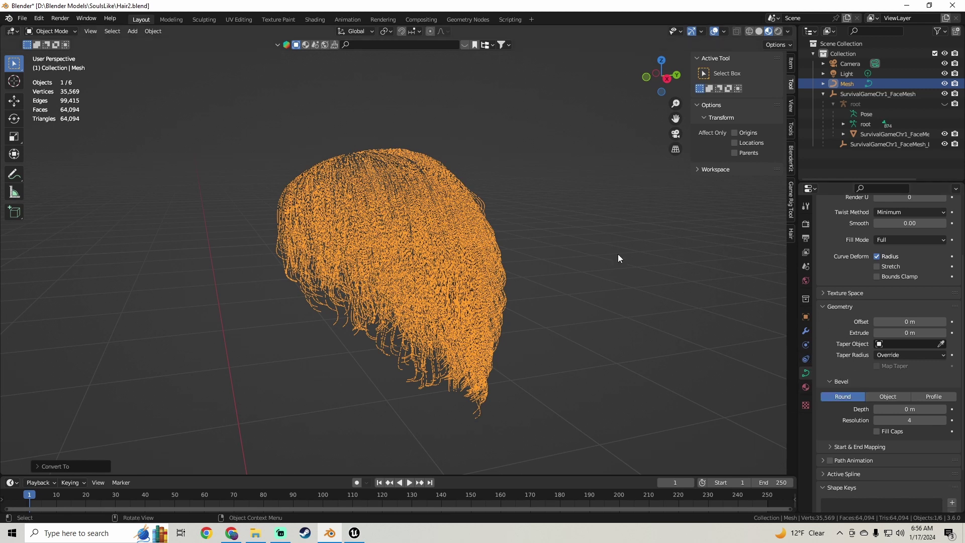
Reselect the hair curve and set its Extrude to 0.002 m.
{"action": "left_click", "coordinate": [546, 231]}
{"action": "scroll", "coordinate": [535, 258], "scroll_direction": "up", "scroll_amount": 3}
{"action": "left_click", "coordinate": [485, 229]}
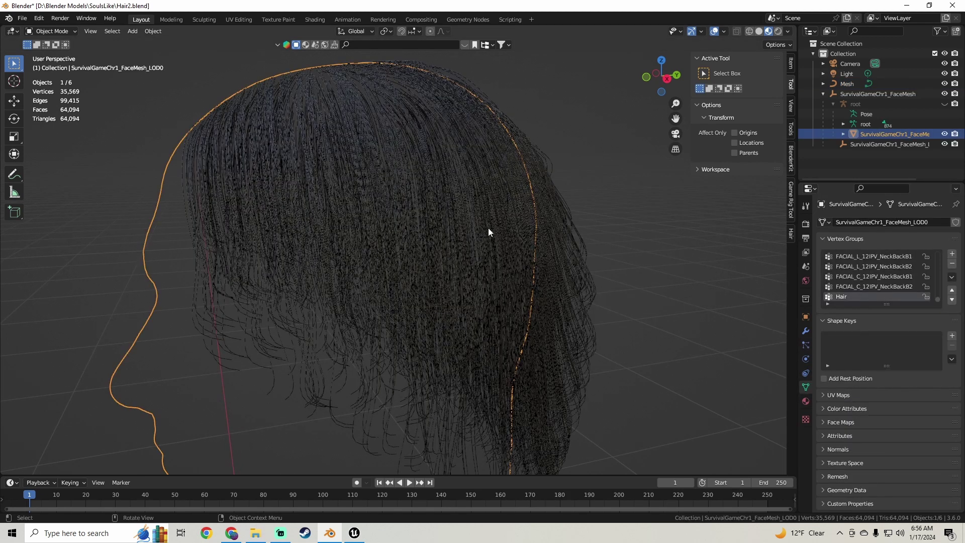
{"action": "left_click", "coordinate": [484, 228]}
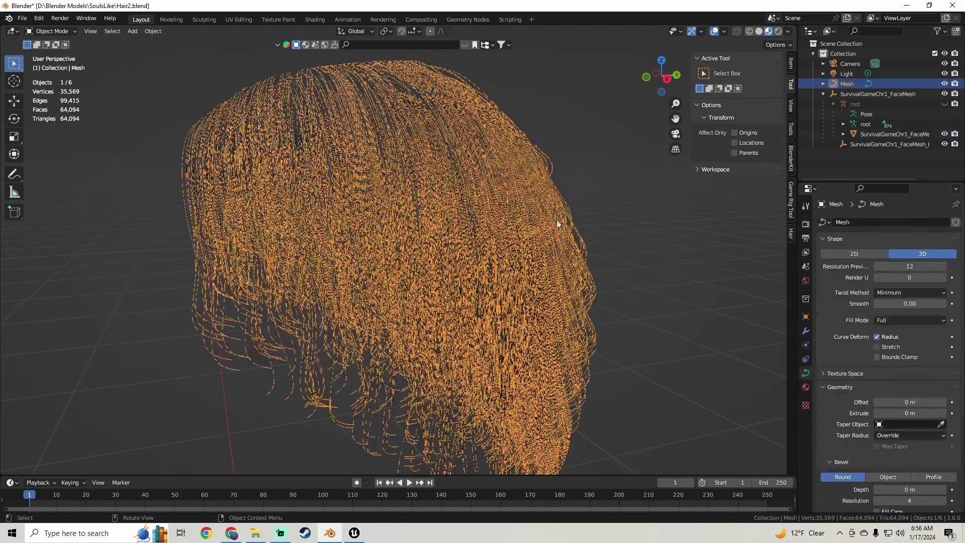
{"action": "left_click", "coordinate": [913, 413]}
{"action": "type", "text": ".00"}
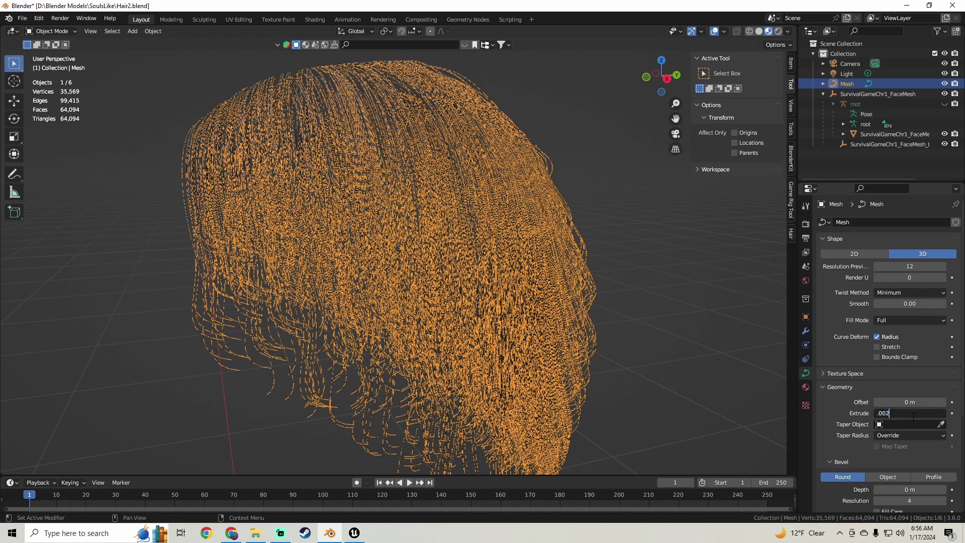
{"action": "key", "text": "Return"}
Set the hair curve's Extrude back to 0 m.
{"action": "left_click", "coordinate": [658, 258]}
{"action": "middle_click_drag", "start_coordinate": [657, 257], "coordinate": [560, 221]}
{"action": "left_click", "coordinate": [512, 222]}
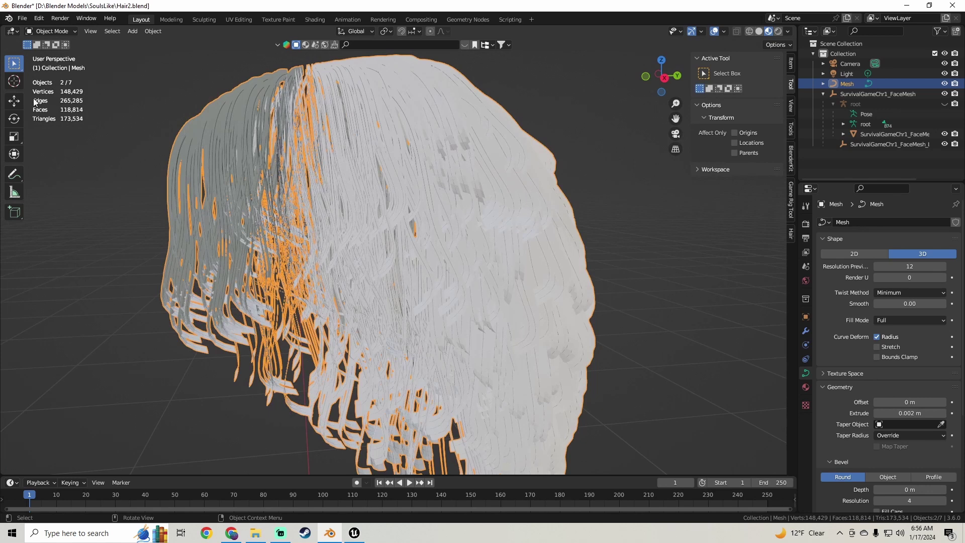
{"action": "scroll", "coordinate": [358, 222], "scroll_direction": "down", "scroll_amount": 3}
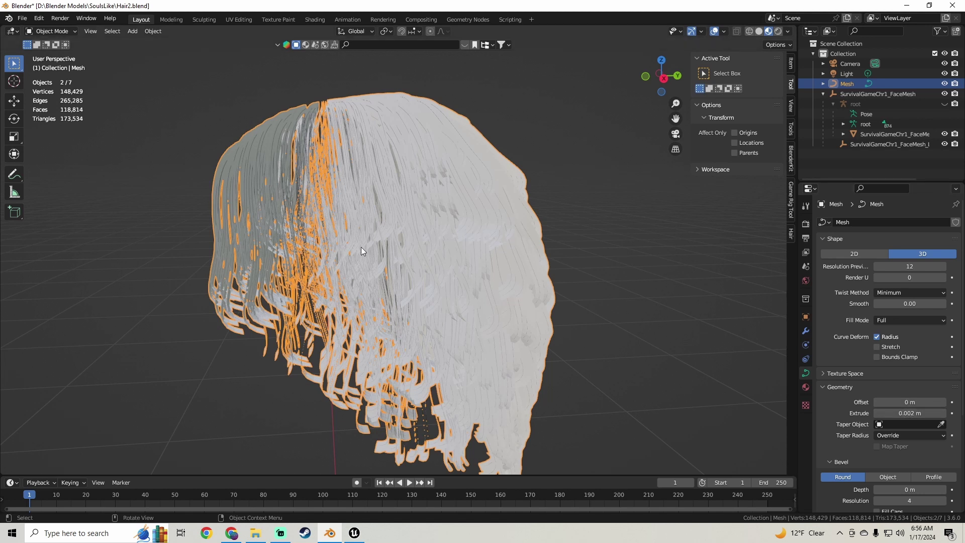
{"action": "left_click", "coordinate": [904, 413]}
{"action": "type", "text": "0"}
{"action": "key", "text": "Return"}
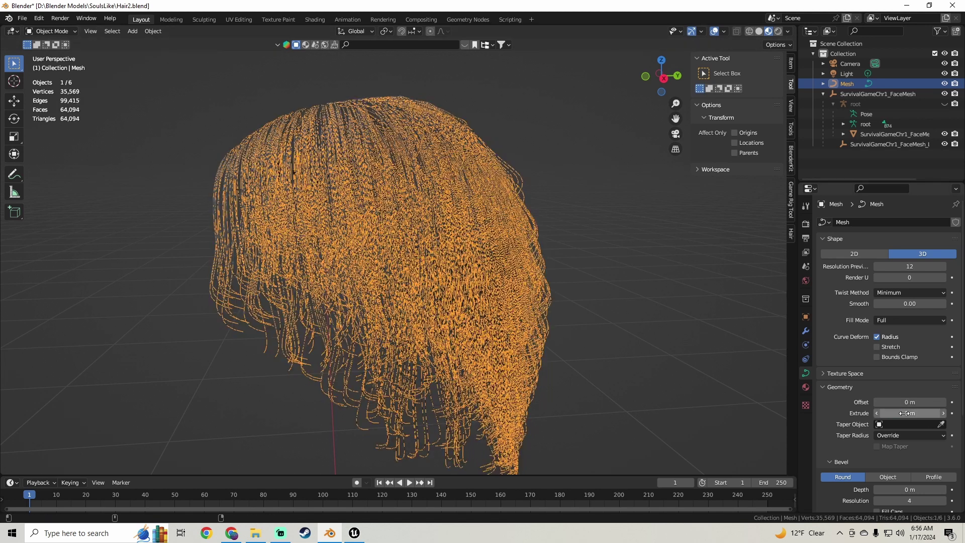
Inspect the thin hair strands from a side view, then deselect everything.
{"action": "left_click", "coordinate": [610, 211]}
{"action": "middle_click_drag", "start_coordinate": [594, 221], "coordinate": [479, 267]}
{"action": "left_click", "coordinate": [458, 177]}
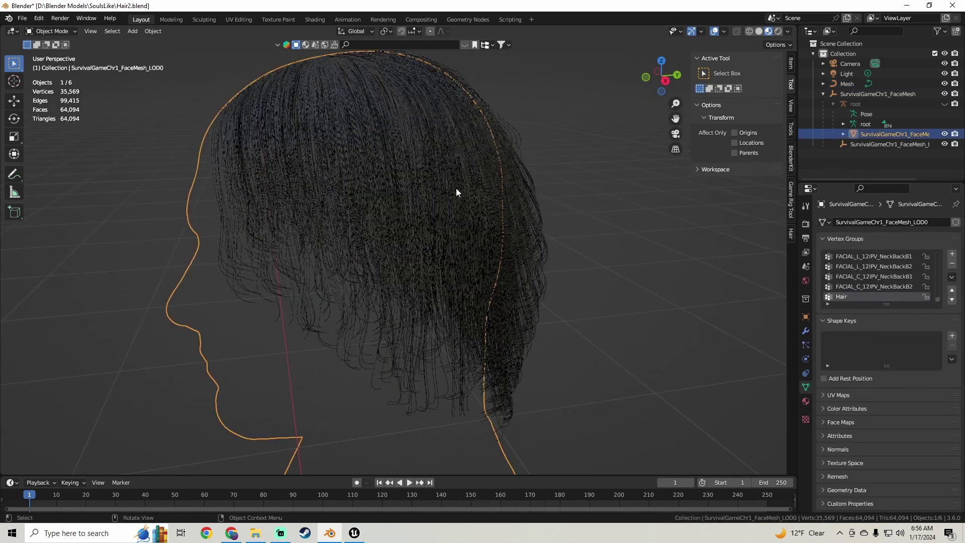
{"action": "left_click", "coordinate": [523, 170]}
{"action": "scroll", "coordinate": [528, 232], "scroll_direction": "down", "scroll_amount": 3}
{"action": "middle_click_drag", "start_coordinate": [528, 233], "coordinate": [526, 274]}
{"action": "left_click", "coordinate": [570, 239]}
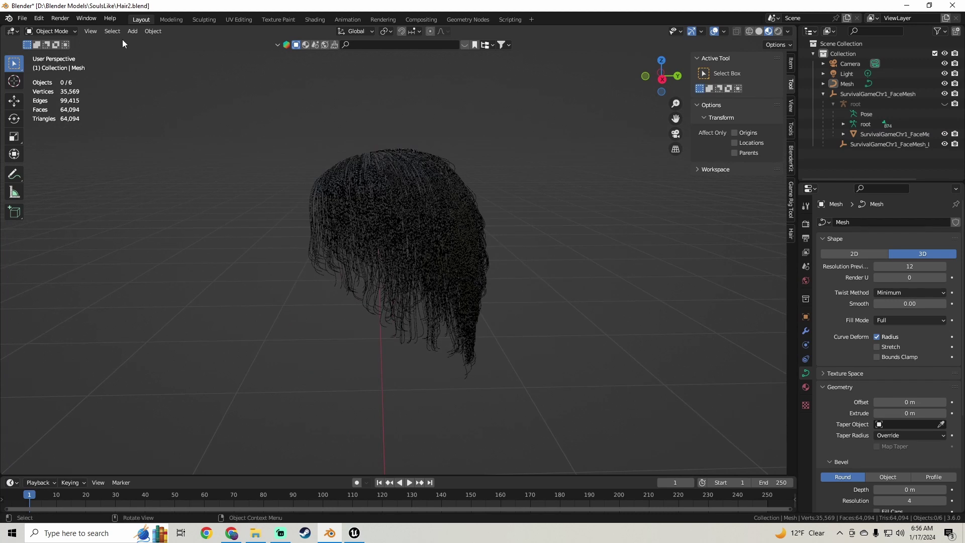
{"action": "left_click", "coordinate": [133, 31]}
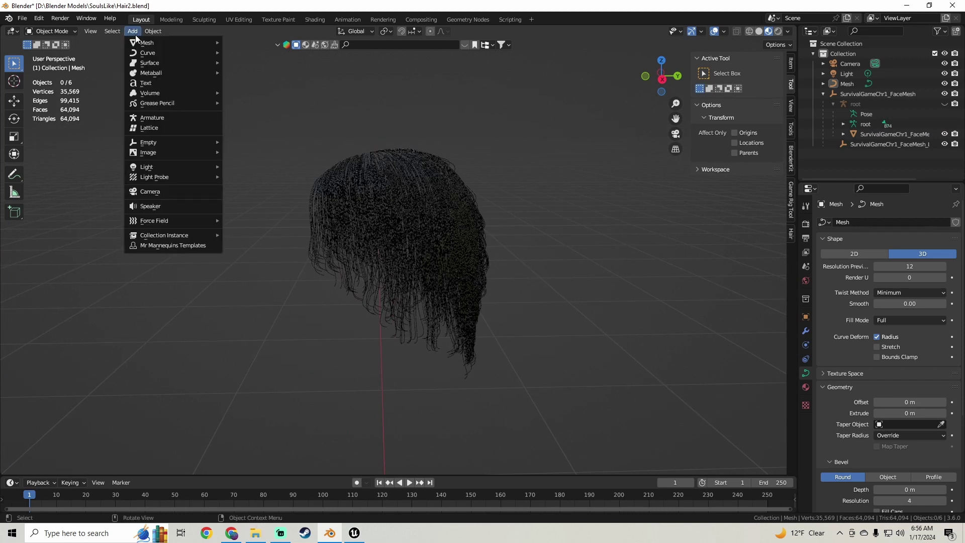
Add a Bezier circle curve to the scene and bring it into view.
{"action": "mouse_move", "coordinate": [156, 53]}
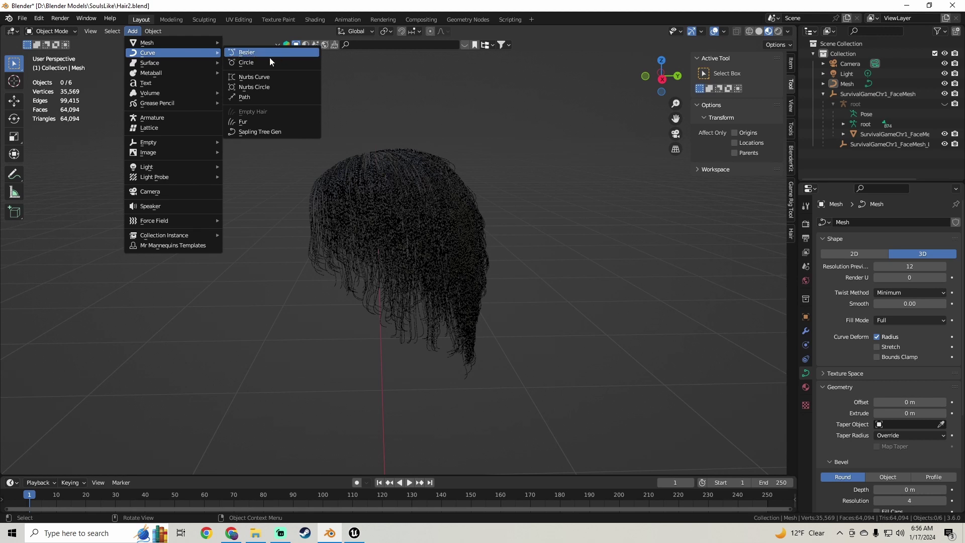
{"action": "left_click", "coordinate": [252, 62]}
{"action": "scroll", "coordinate": [385, 291], "scroll_direction": "down", "scroll_amount": 5}
{"action": "scroll", "coordinate": [386, 325], "scroll_direction": "down", "scroll_amount": 3}
{"action": "middle_click_drag", "start_coordinate": [385, 326], "coordinate": [375, 244]}
Move the Bezier circle aside along Y, away from the hair, and start scaling it down.
{"action": "left_click", "coordinate": [14, 101]}
{"action": "scroll", "coordinate": [435, 287], "scroll_direction": "up", "scroll_amount": 2}
{"action": "left_click", "coordinate": [443, 302]}
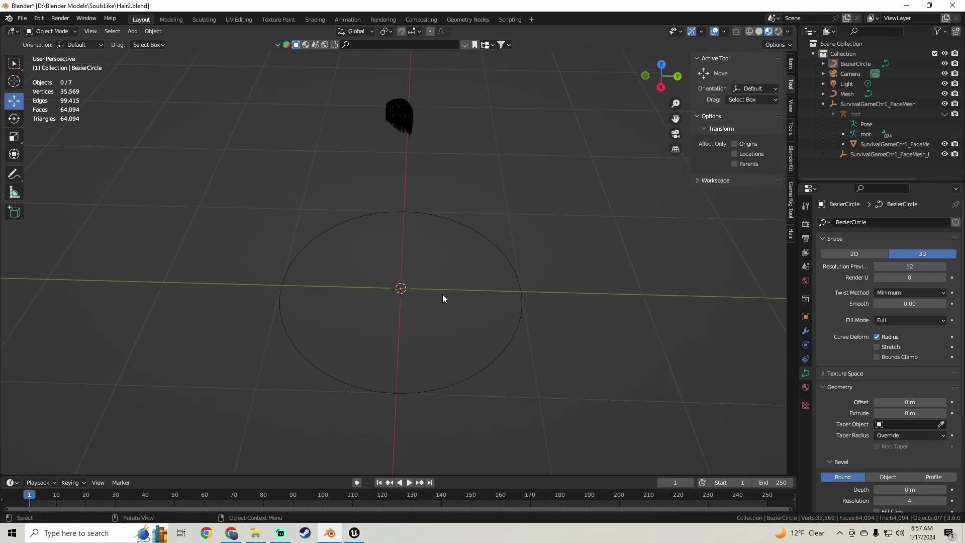
{"action": "left_click", "coordinate": [518, 288]}
{"action": "left_click_drag", "start_coordinate": [433, 289], "coordinate": [261, 284]}
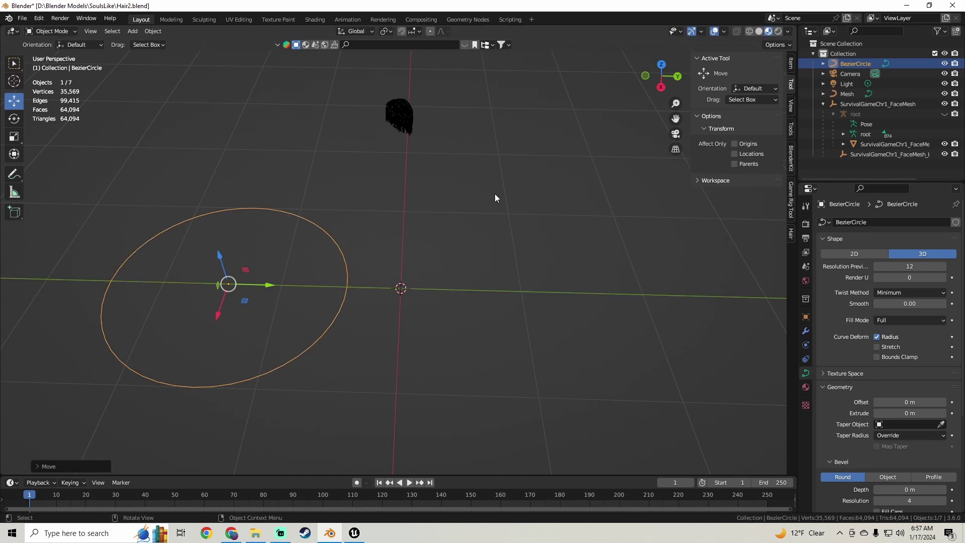
{"action": "key", "text": "s"}
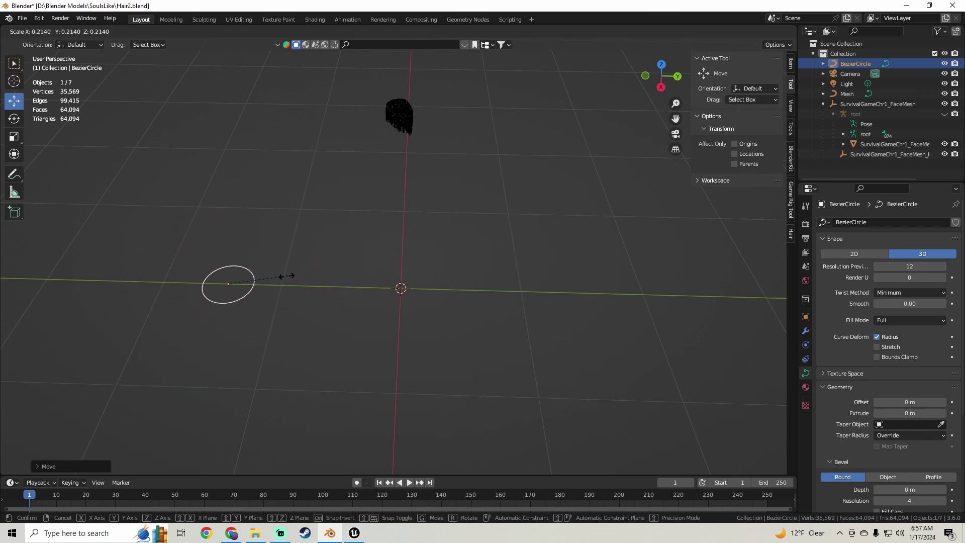
Finish shrinking the circle and set BezierCircle as the hair curve's bevel object.
{"action": "left_click", "coordinate": [233, 286]}
{"action": "middle_click_drag", "start_coordinate": [234, 287], "coordinate": [402, 204]}
{"action": "left_click", "coordinate": [408, 157]}
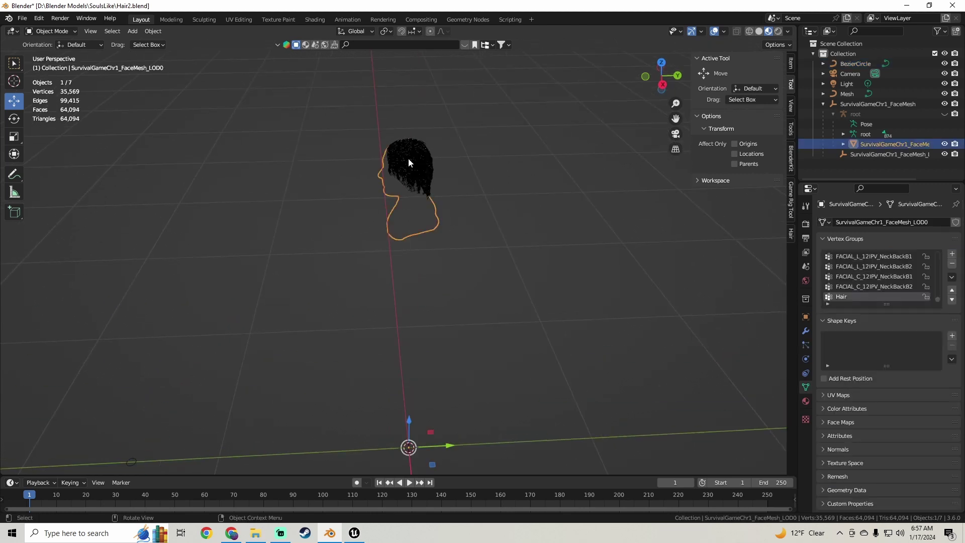
{"action": "left_click", "coordinate": [424, 144]}
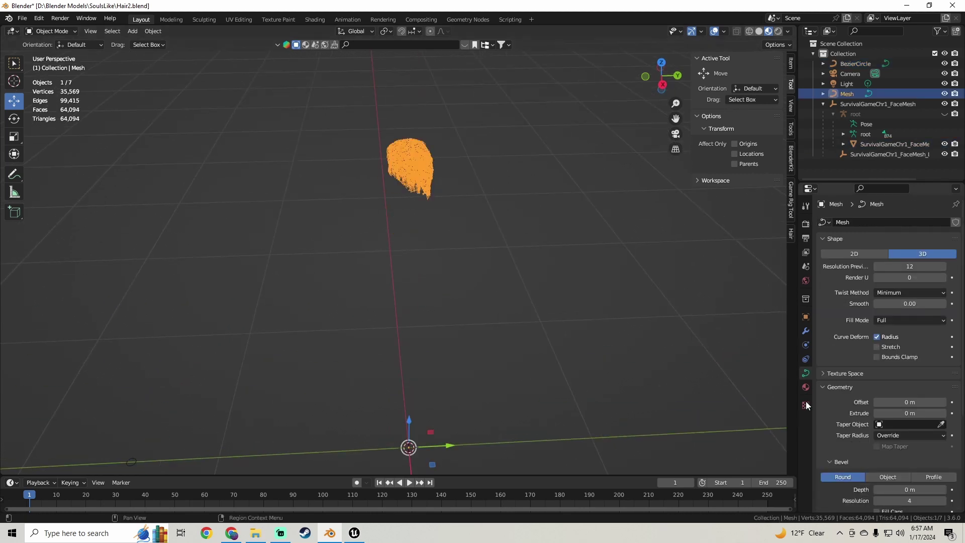
{"action": "scroll", "coordinate": [829, 321], "scroll_direction": "down", "scroll_amount": 6}
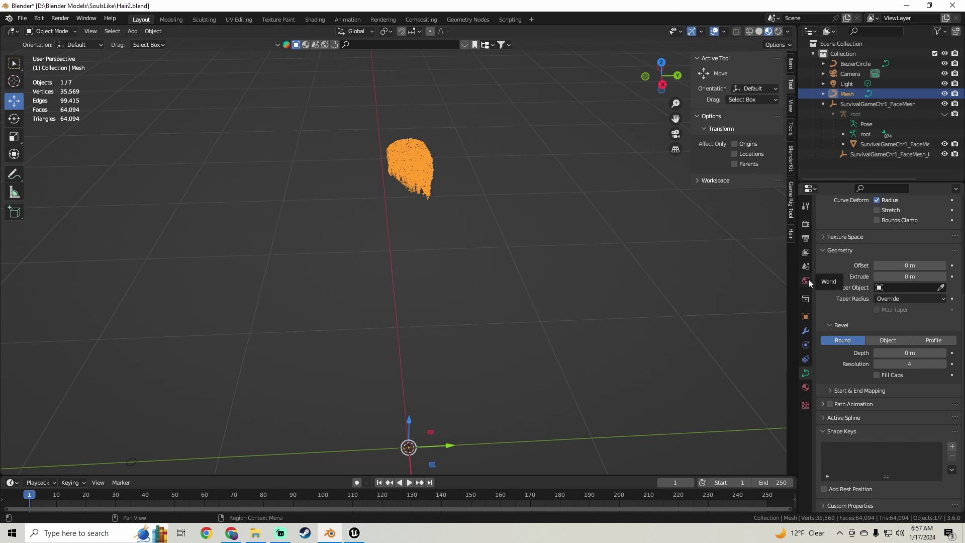
{"action": "left_click", "coordinate": [893, 338]}
{"action": "left_click", "coordinate": [909, 363]}
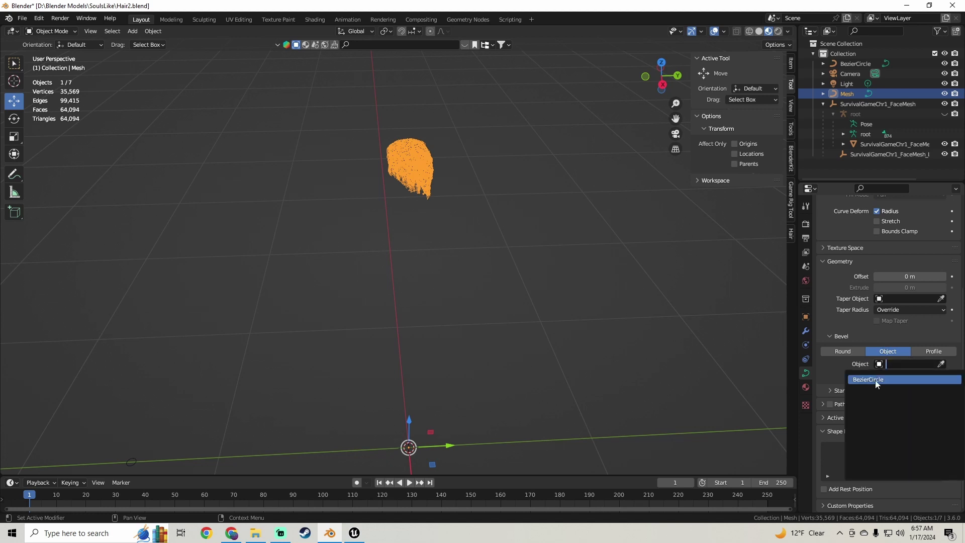
{"action": "key", "text": "Return"}
Orbit around the thick white hair mesh and select the BezierCircle.
{"action": "middle_click_drag", "start_coordinate": [543, 210], "coordinate": [506, 300], "text": "shift"}
{"action": "scroll", "coordinate": [504, 297], "scroll_direction": "up", "scroll_amount": 8}
{"action": "middle_click_drag", "start_coordinate": [502, 266], "coordinate": [629, 181]}
{"action": "left_click", "coordinate": [854, 63]}
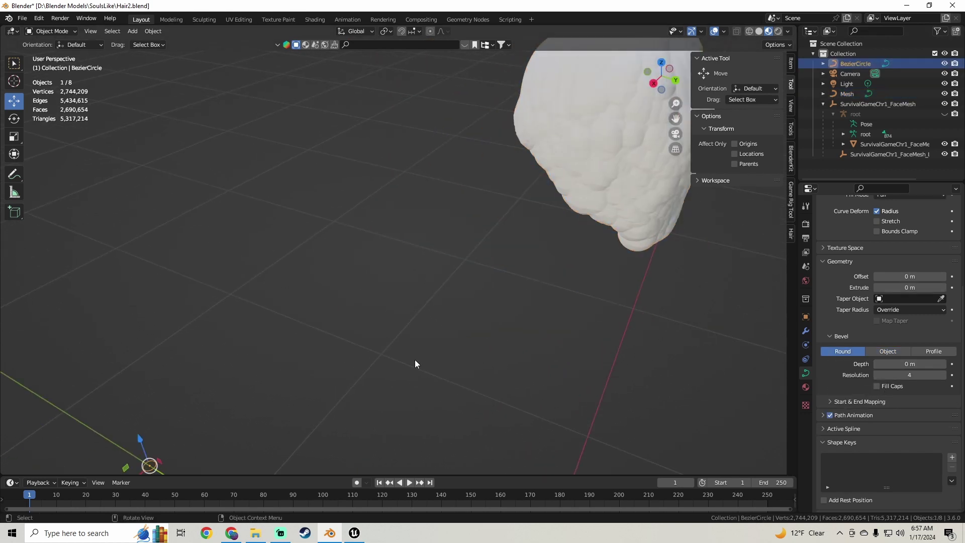
{"action": "middle_click_drag", "start_coordinate": [422, 367], "coordinate": [597, 264], "text": "shift"}
{"action": "scroll", "coordinate": [855, 302], "scroll_direction": "up", "scroll_amount": 5}
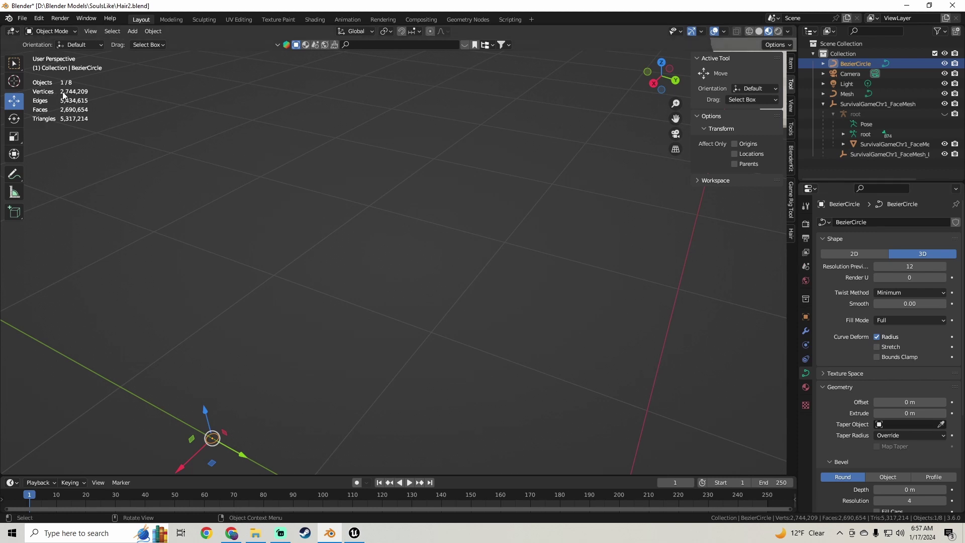
Select the BezierCircle and try a preview resolution of 2.
{"action": "scroll", "coordinate": [333, 171], "scroll_direction": "down", "scroll_amount": 3}
{"action": "middle_click_drag", "start_coordinate": [329, 215], "coordinate": [581, 150], "text": "shift"}
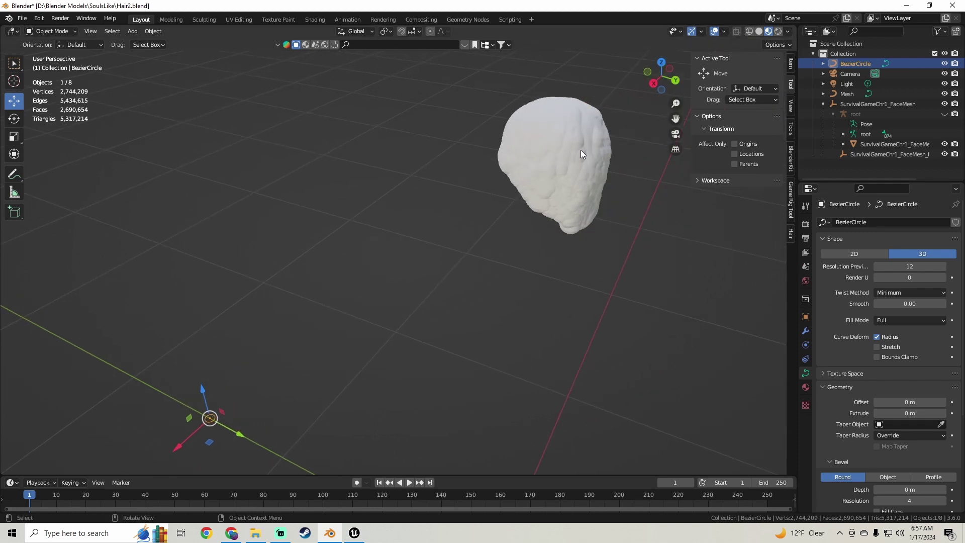
{"action": "left_click", "coordinate": [581, 150]}
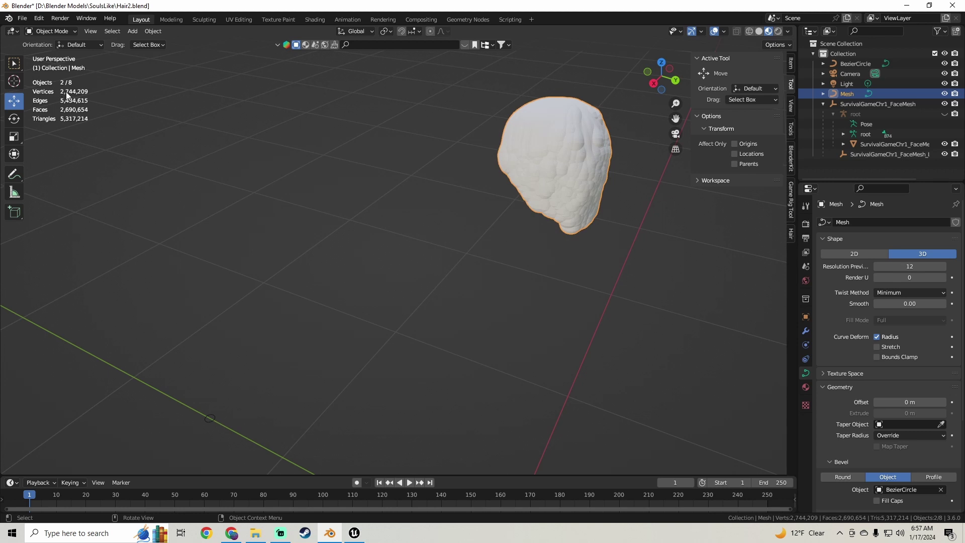
{"action": "middle_click_drag", "start_coordinate": [300, 249], "coordinate": [308, 256]}
{"action": "left_click", "coordinate": [234, 384]}
{"action": "middle_click_drag", "start_coordinate": [218, 364], "coordinate": [254, 353]}
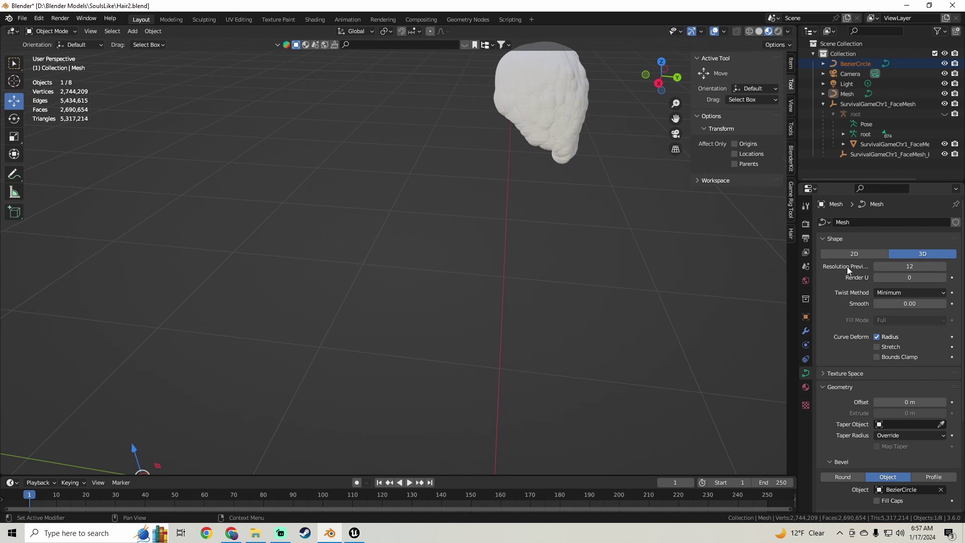
{"action": "left_click", "coordinate": [907, 264]}
{"action": "type", "text": "2"}
{"action": "key", "text": "Return"}
Scale the BezierCircle profile down further to thin the hair strands.
{"action": "middle_click_drag", "start_coordinate": [355, 233], "coordinate": [396, 250]}
{"action": "left_click", "coordinate": [557, 76], "text": "shift"}
{"action": "middle_click_drag", "start_coordinate": [485, 123], "coordinate": [175, 426]}
{"action": "left_click", "coordinate": [171, 402]}
{"action": "key", "text": "g"}
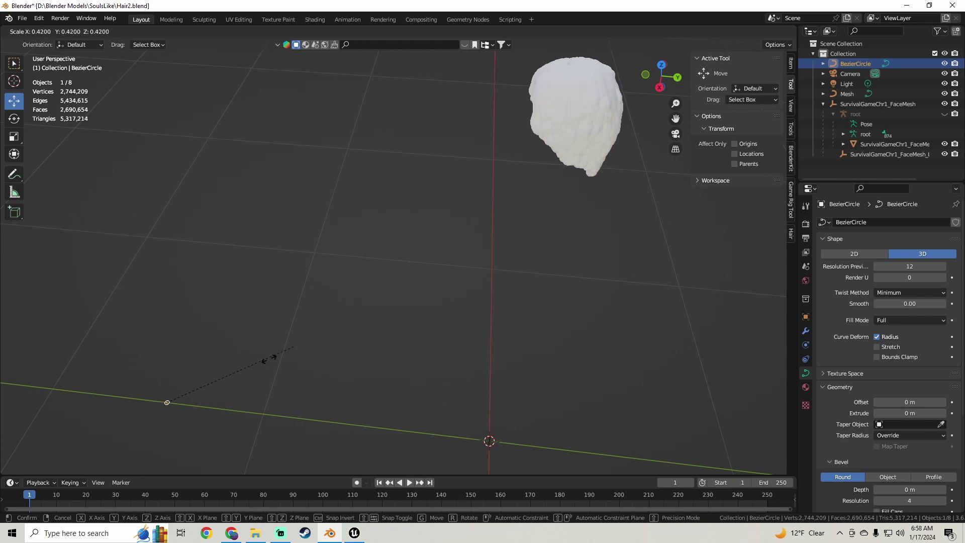
{"action": "left_click", "coordinate": [569, 328]}
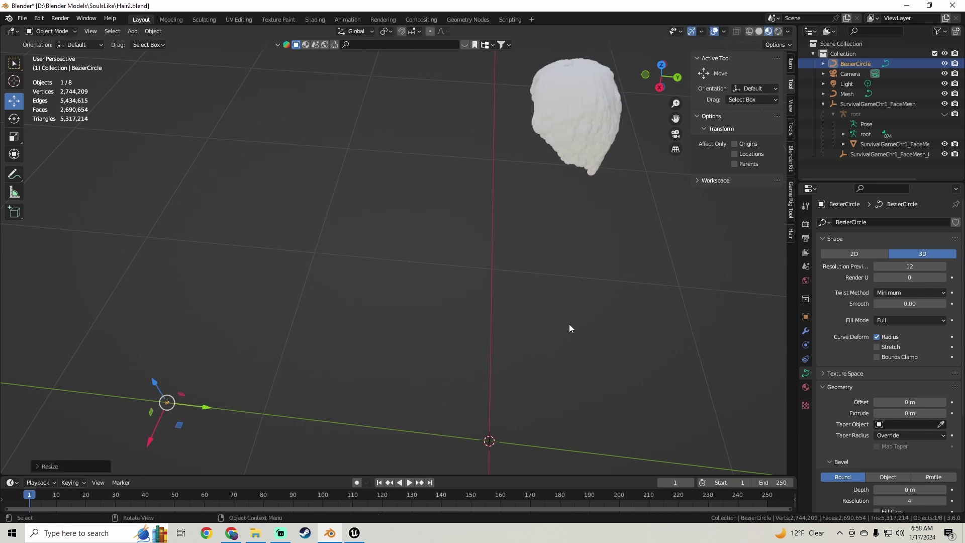
Set the hair curve's preview resolution back to 12.
{"action": "left_click", "coordinate": [553, 113]}
{"action": "left_click", "coordinate": [909, 266]}
{"action": "type", "text": "12"}
{"action": "key", "text": "Return"}
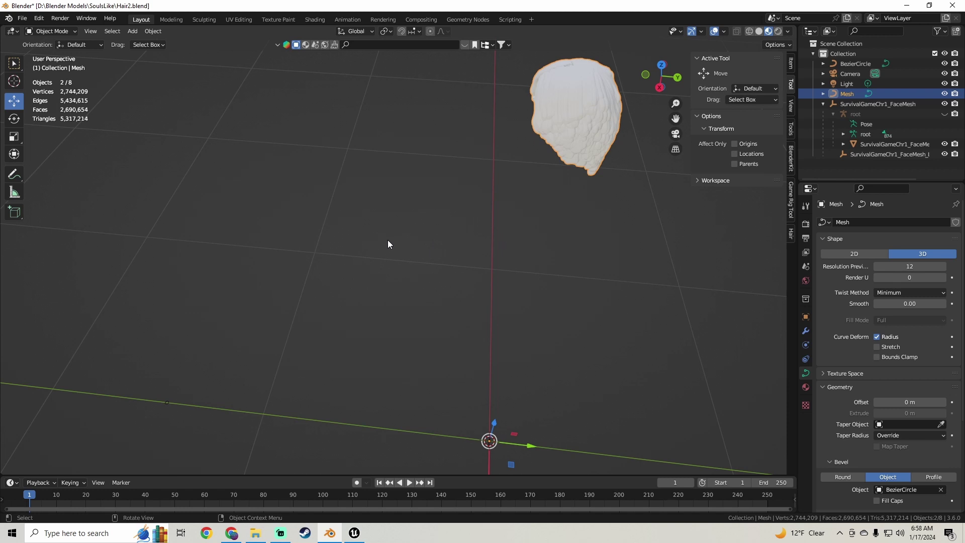
{"action": "middle_click_drag", "start_coordinate": [386, 240], "coordinate": [367, 253]}
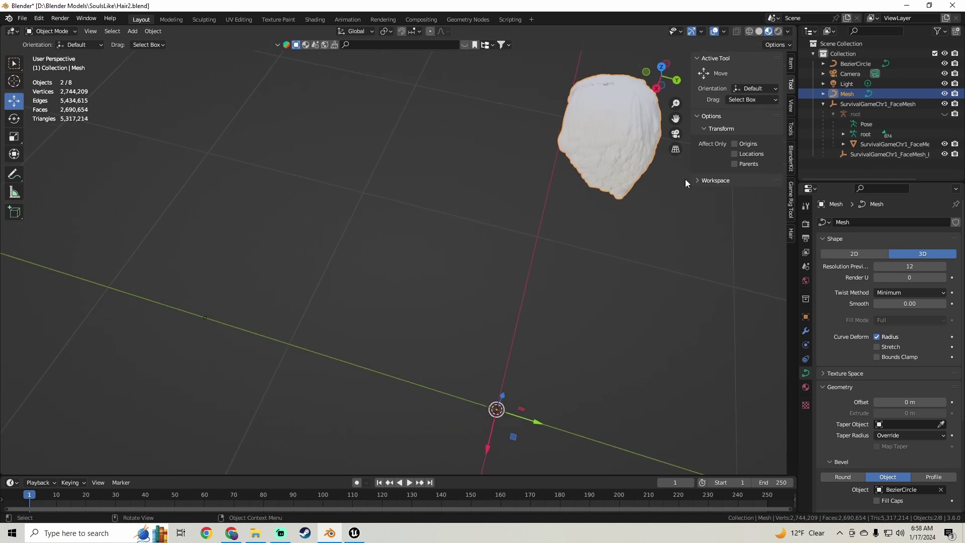
Set the BezierCircle's Resolution Preview to 2 and inspect the lighter 487,009-vertex hair mesh.
{"action": "left_click", "coordinate": [848, 63]}
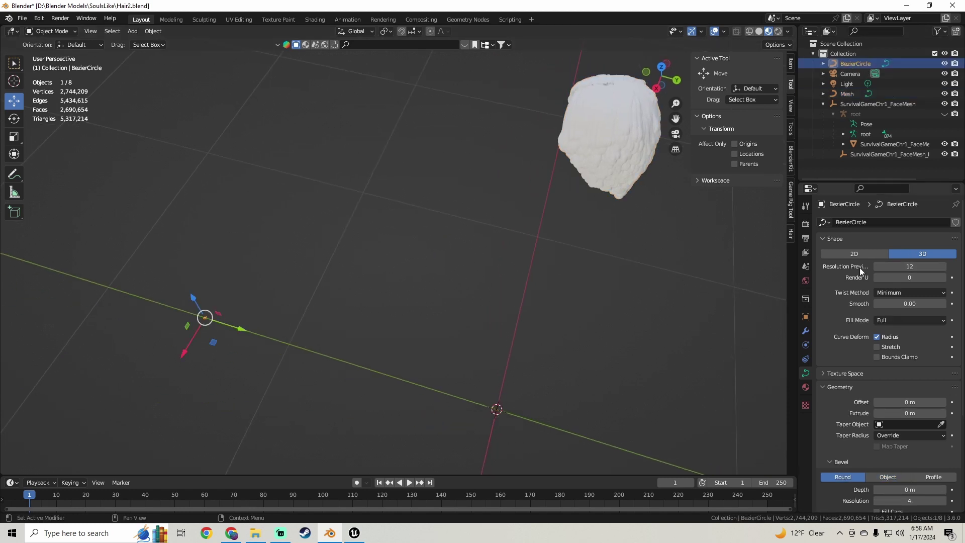
{"action": "left_click", "coordinate": [914, 265]}
{"action": "type", "text": "2"}
{"action": "key", "text": "Return"}
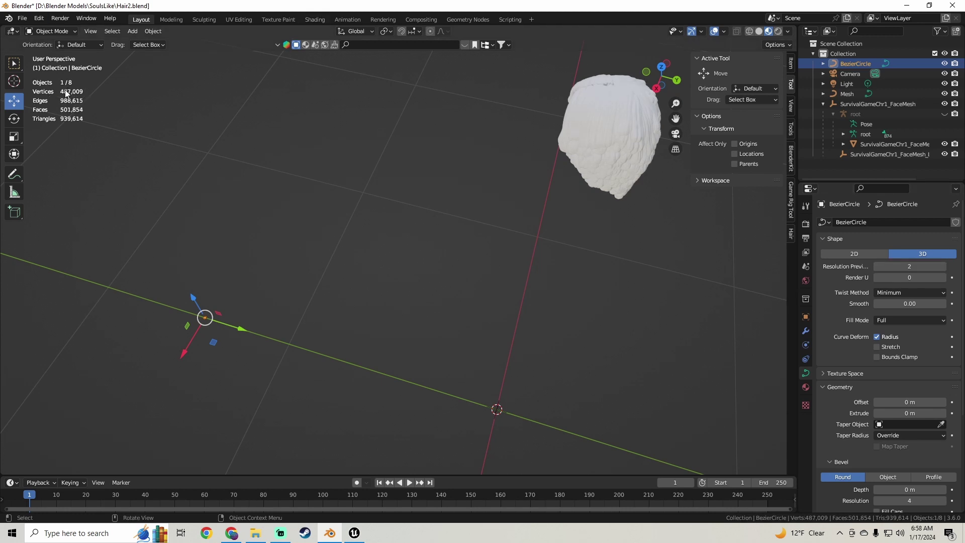
{"action": "middle_click_drag", "start_coordinate": [410, 141], "coordinate": [490, 268], "text": "shift"}
{"action": "scroll", "coordinate": [373, 185], "scroll_direction": "up", "scroll_amount": 5}
{"action": "scroll", "coordinate": [455, 225], "scroll_direction": "up", "scroll_amount": 5}
{"action": "scroll", "coordinate": [476, 223], "scroll_direction": "down", "scroll_amount": 5}
{"action": "middle_click_drag", "start_coordinate": [482, 223], "coordinate": [452, 153]}
{"action": "scroll", "coordinate": [453, 153], "scroll_direction": "up", "scroll_amount": 3}
{"action": "scroll", "coordinate": [452, 153], "scroll_direction": "down", "scroll_amount": 4}
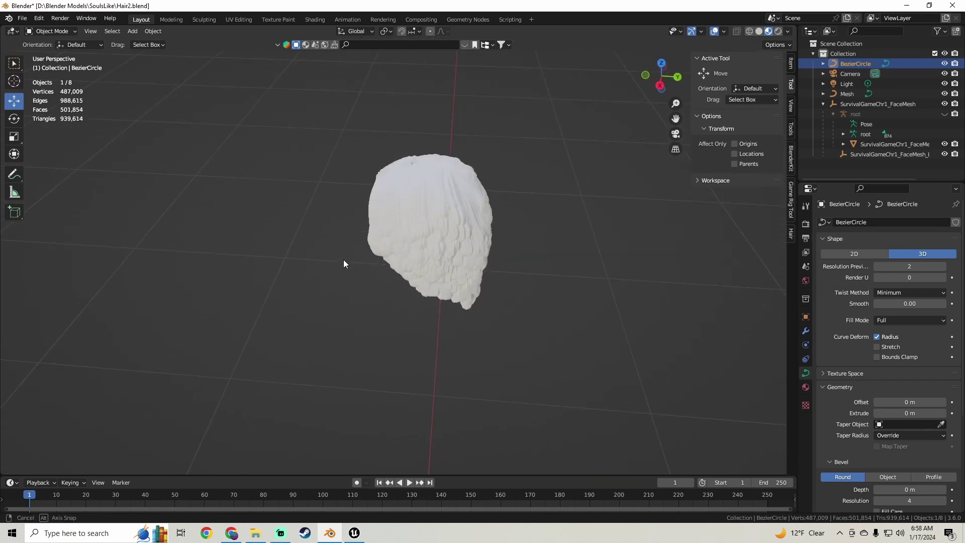